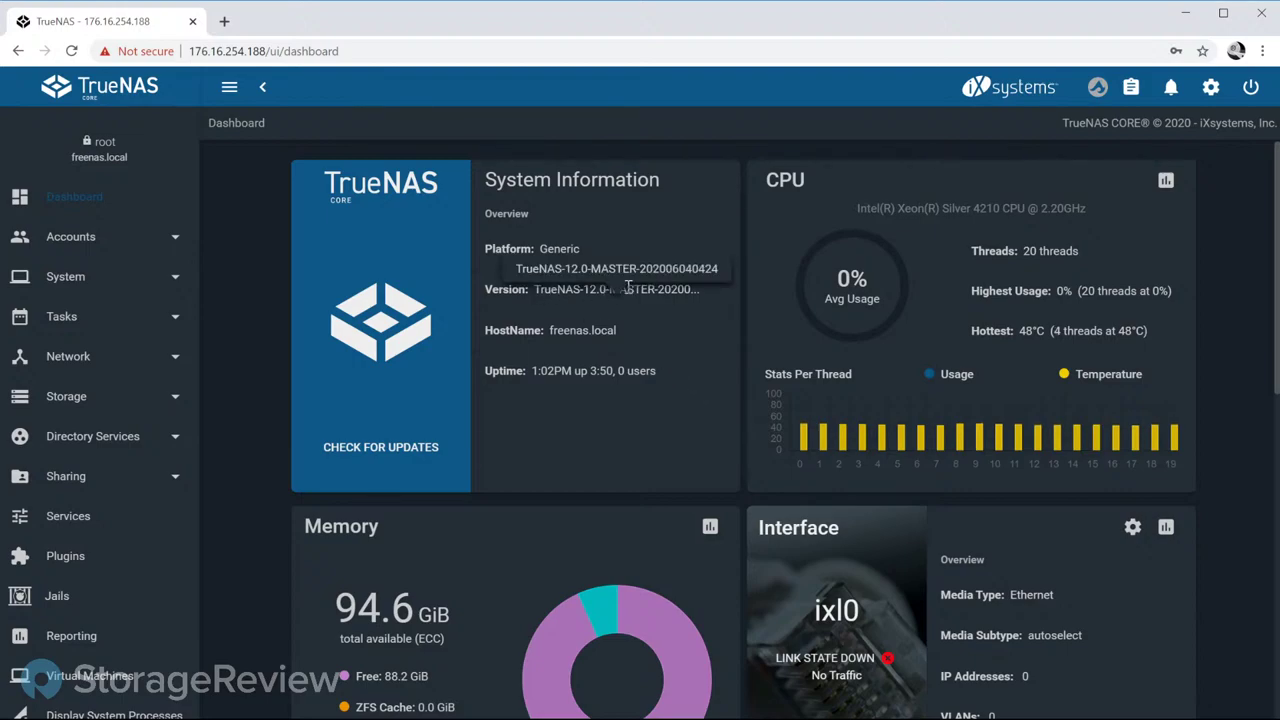
Step: Scroll the dashboard and expand Storage in the sidebar to show Pools, Snapshots and Disks
{"action": "scroll", "coordinate": [628, 340], "scroll_direction": "down", "scroll_amount": 3}
{"action": "scroll", "coordinate": [630, 338], "scroll_direction": "up", "scroll_amount": 3}
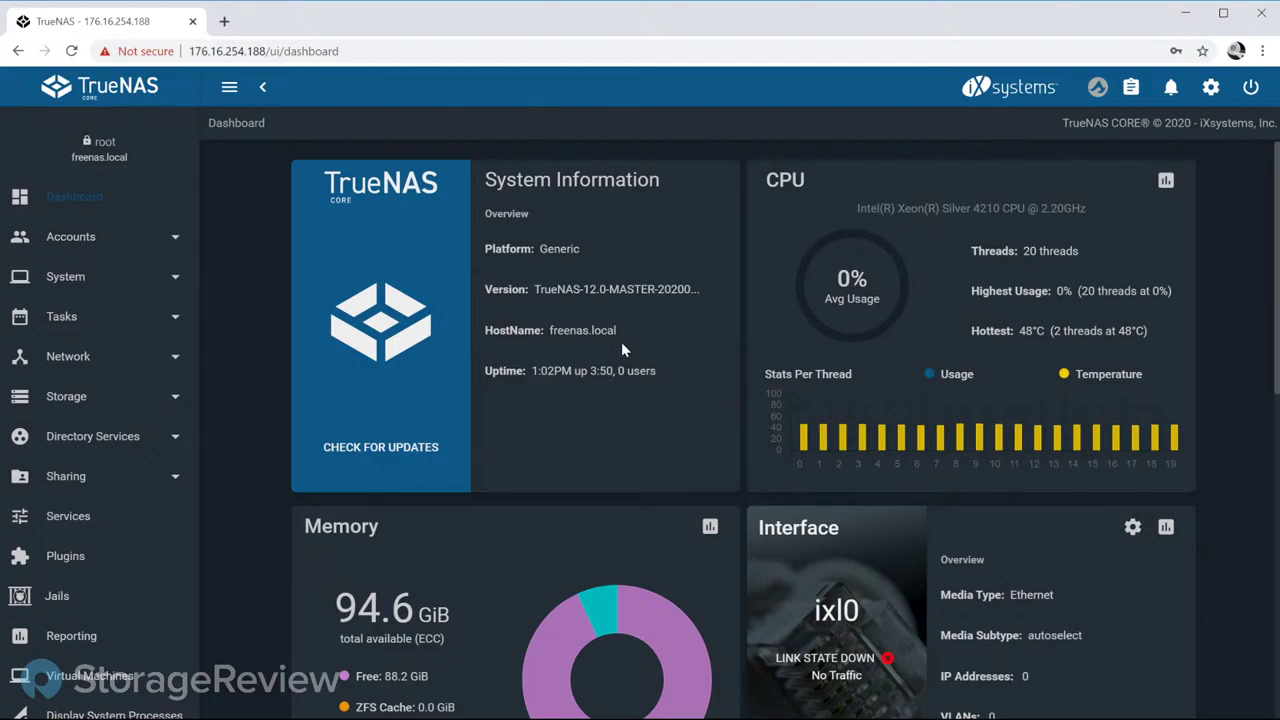
{"action": "left_click", "coordinate": [128, 398]}
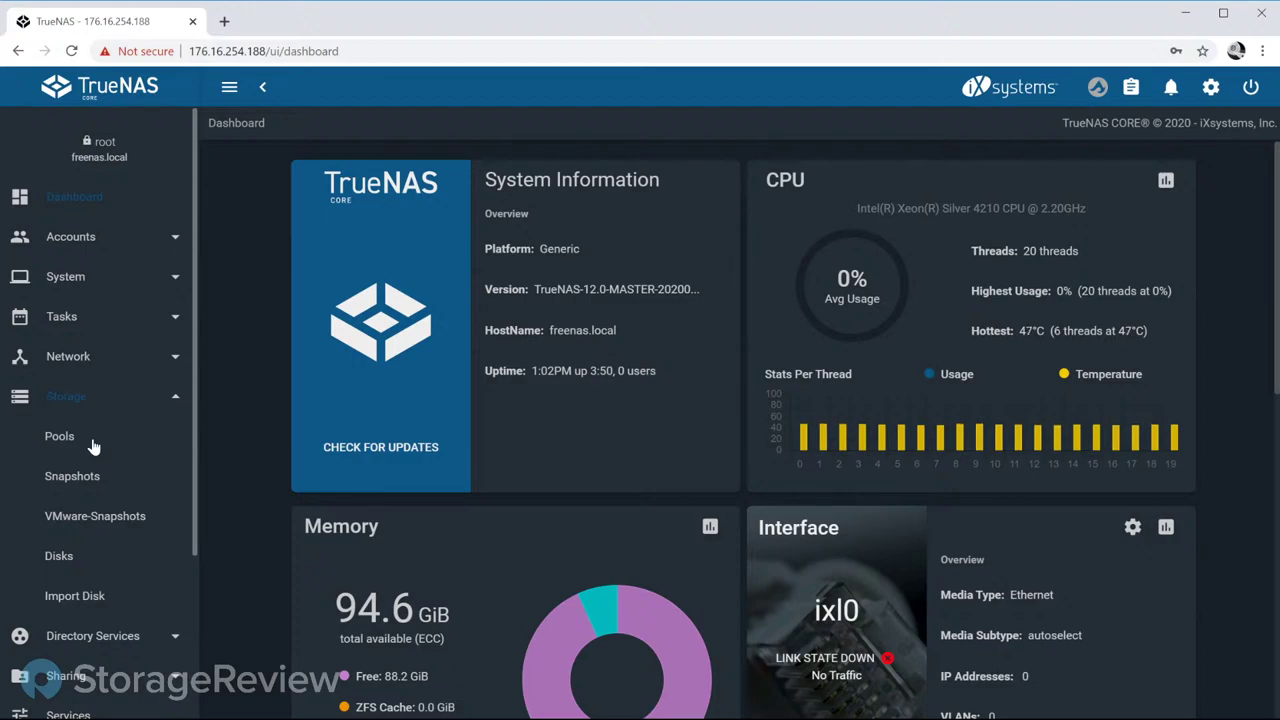
Step: Start creating a new pool from Storage > Pools and name it 'tank'
{"action": "left_click", "coordinate": [92, 444]}
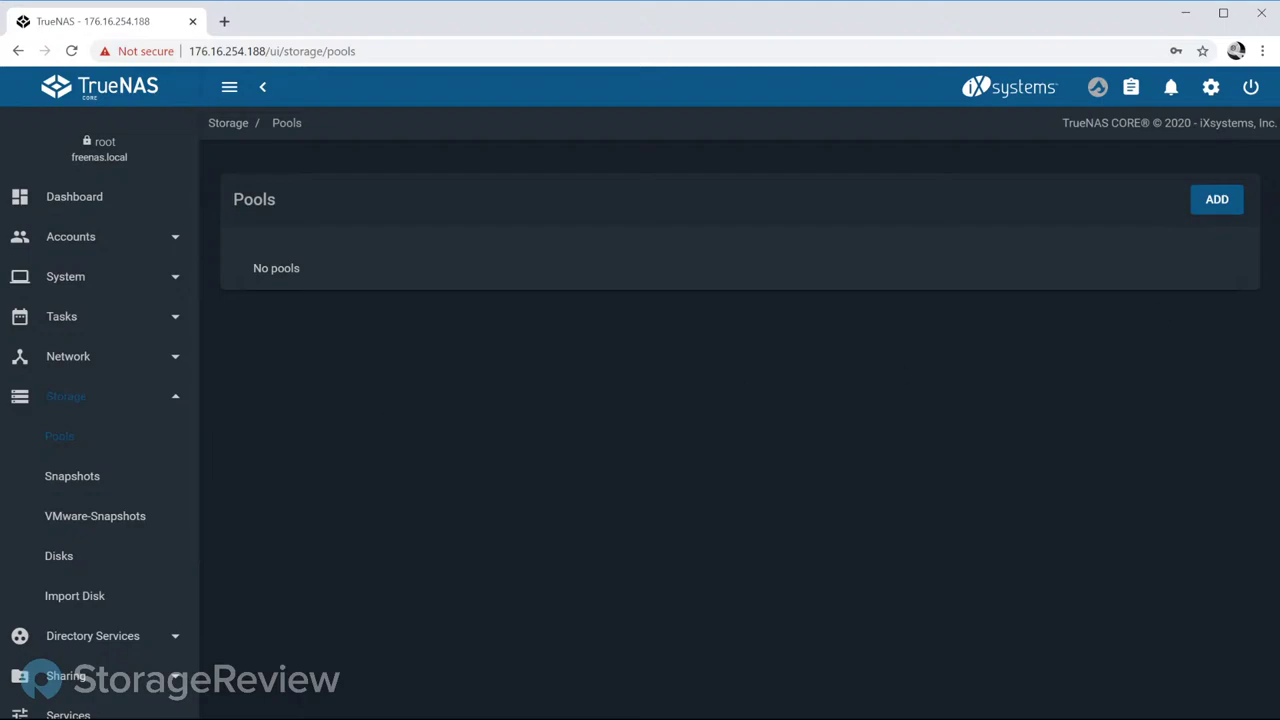
{"action": "left_click", "coordinate": [1217, 201]}
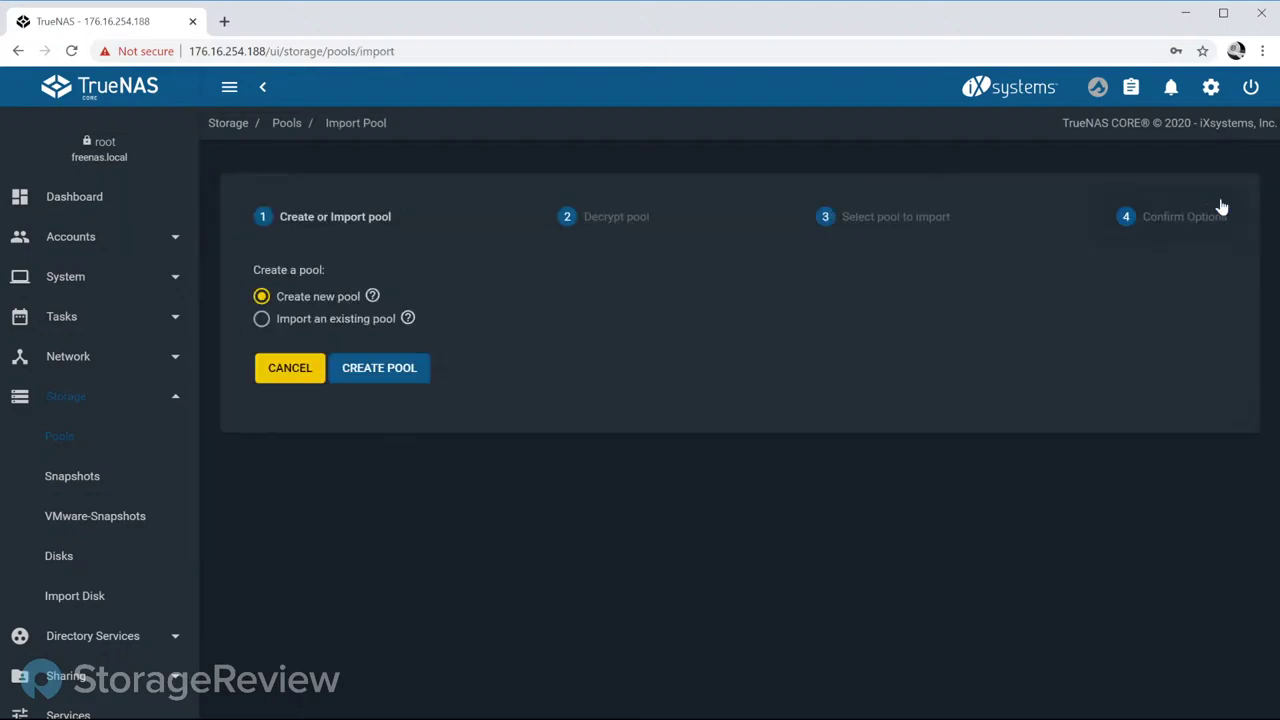
{"action": "left_click", "coordinate": [376, 370]}
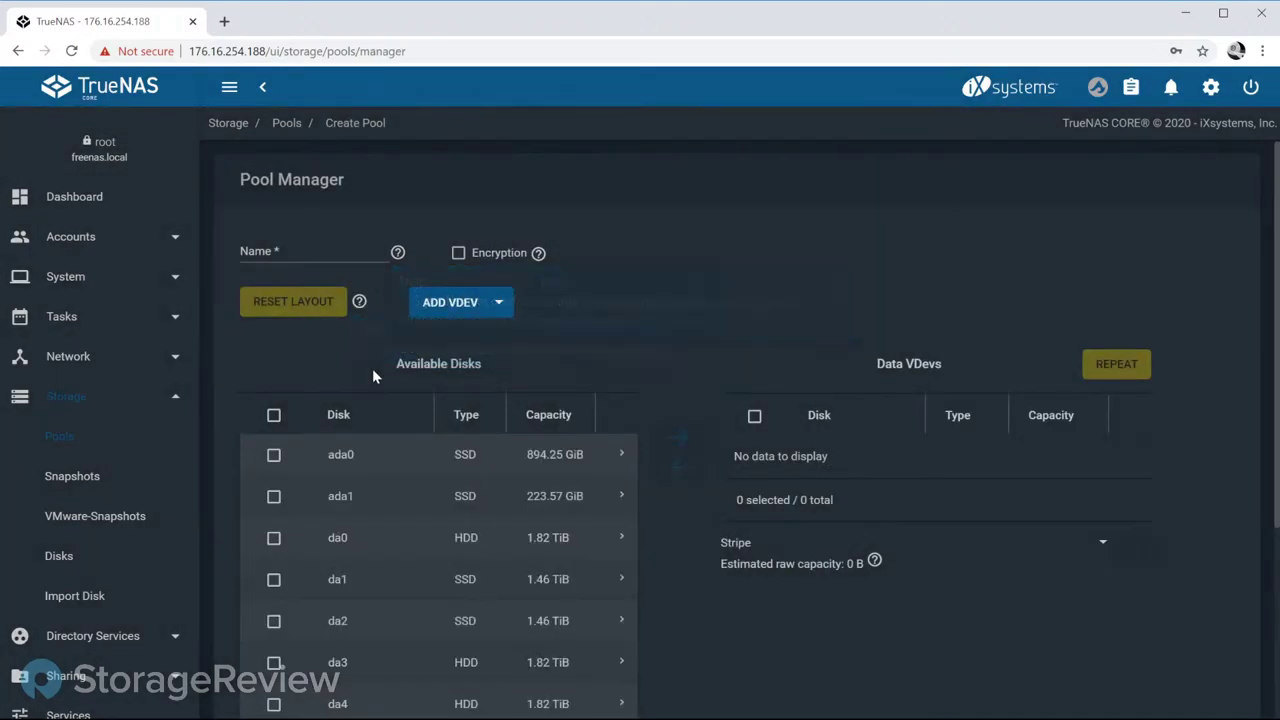
{"action": "left_click", "coordinate": [309, 255]}
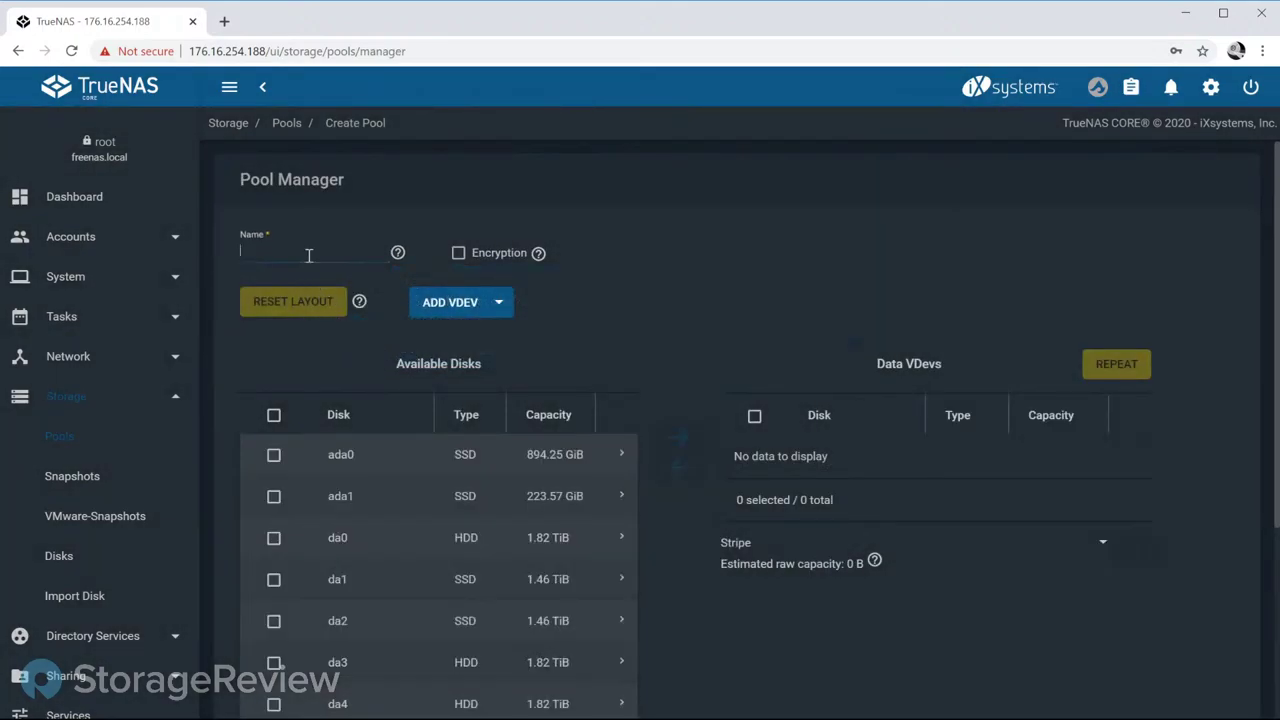
{"action": "type", "text": "tank"}
{"action": "scroll", "coordinate": [531, 285], "scroll_direction": "down", "scroll_amount": 2}
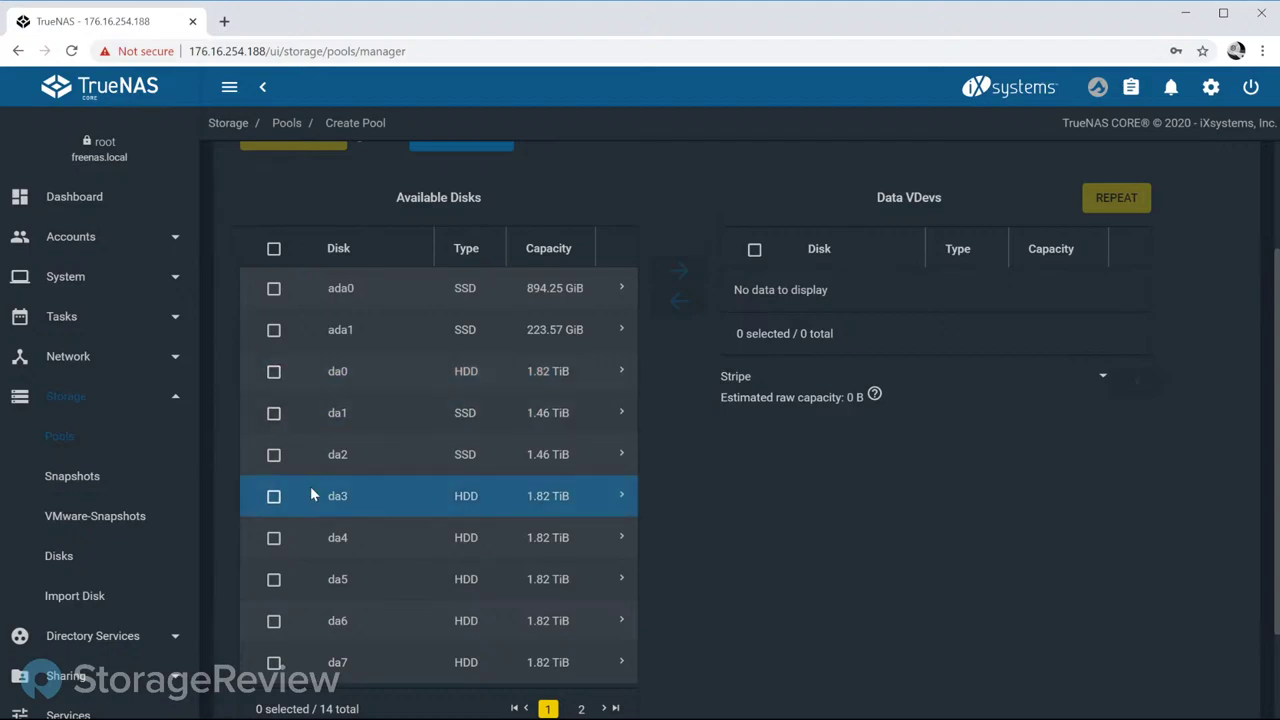
Step: Put disks da0 and da3 into the pool's mirrored data vdev
{"action": "left_click", "coordinate": [276, 376]}
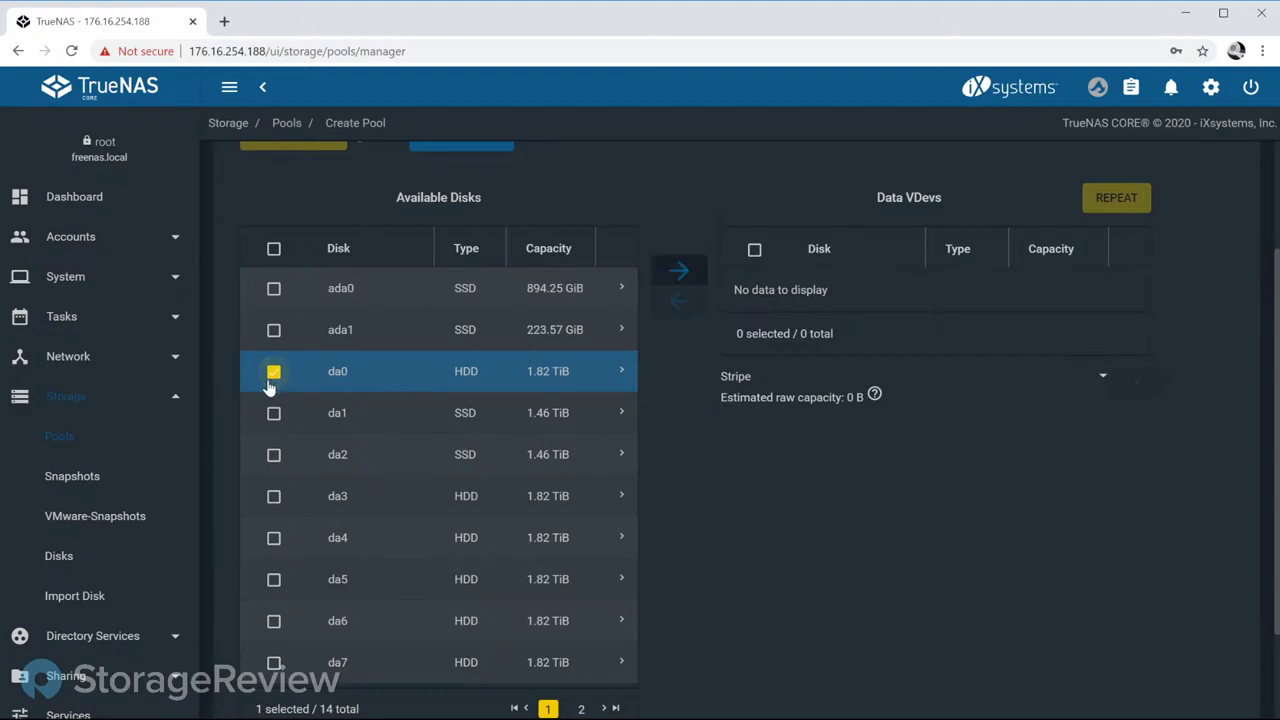
{"action": "left_click", "coordinate": [274, 496]}
{"action": "left_click", "coordinate": [680, 273]}
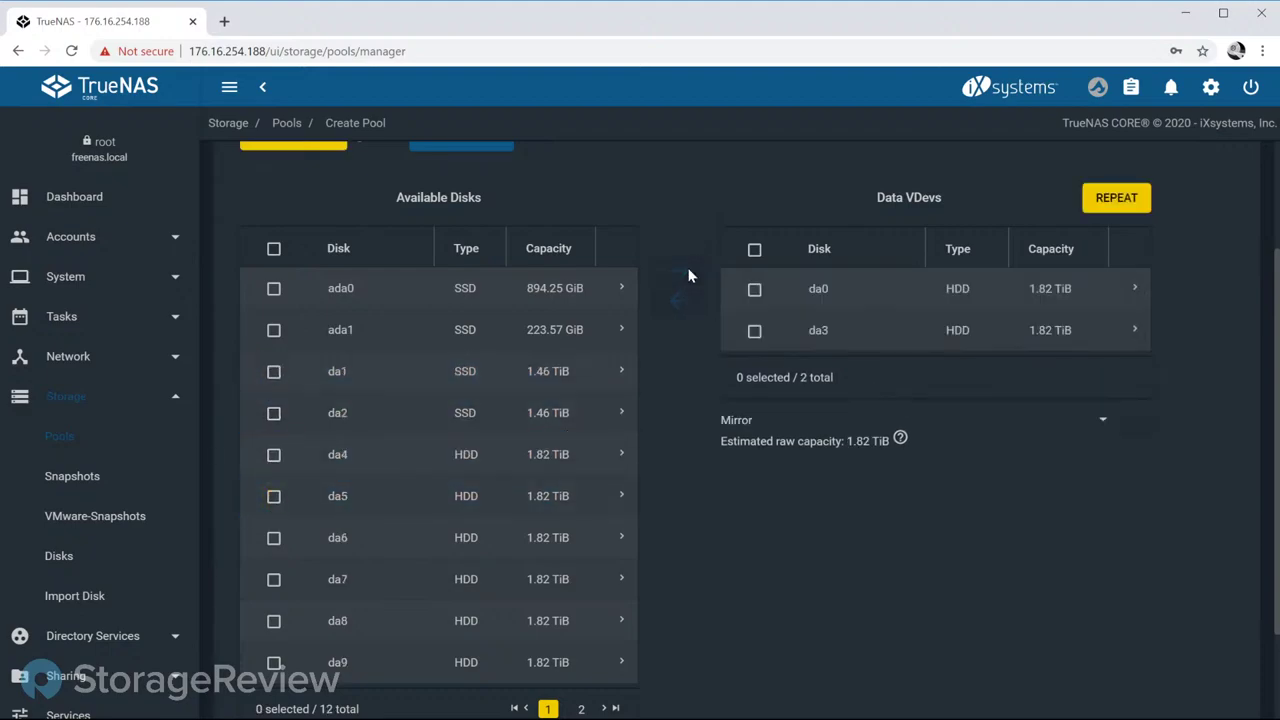
Step: Add a metadata vdev and mirror SSDs da1 and da2 in it
{"action": "scroll", "coordinate": [760, 420], "scroll_direction": "up", "scroll_amount": 2}
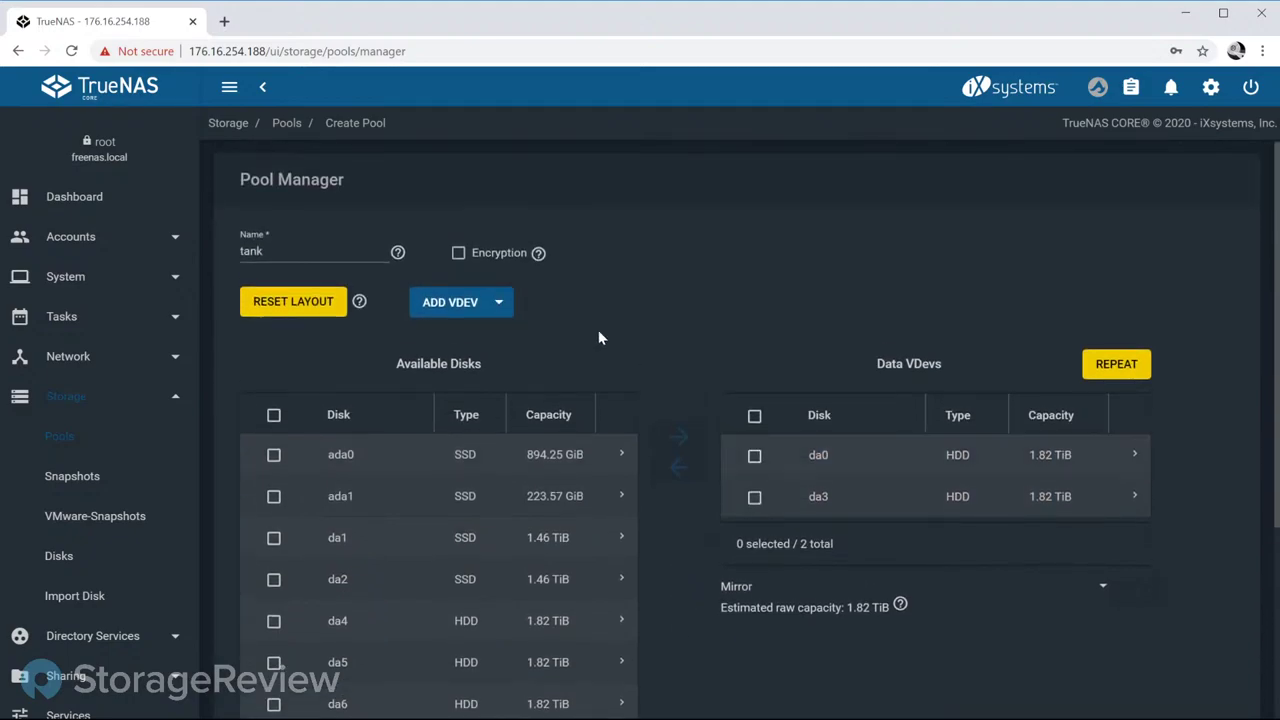
{"action": "left_click", "coordinate": [481, 303]}
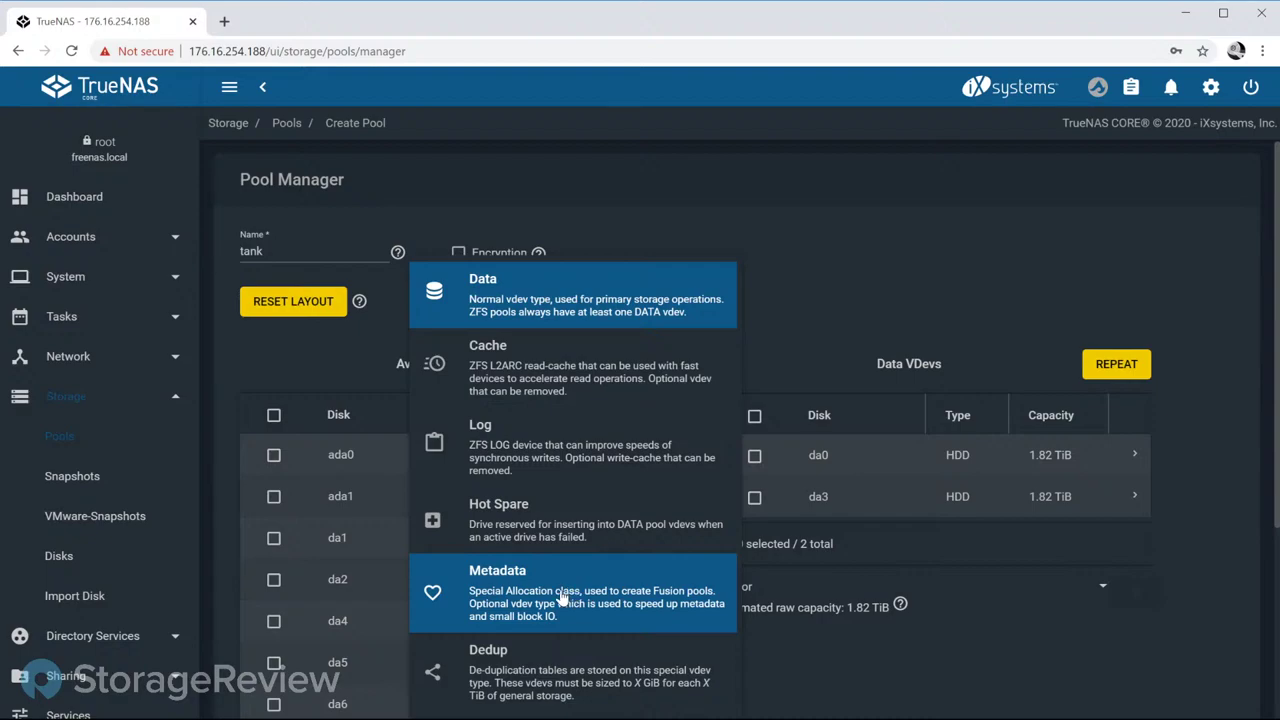
{"action": "left_click", "coordinate": [556, 598]}
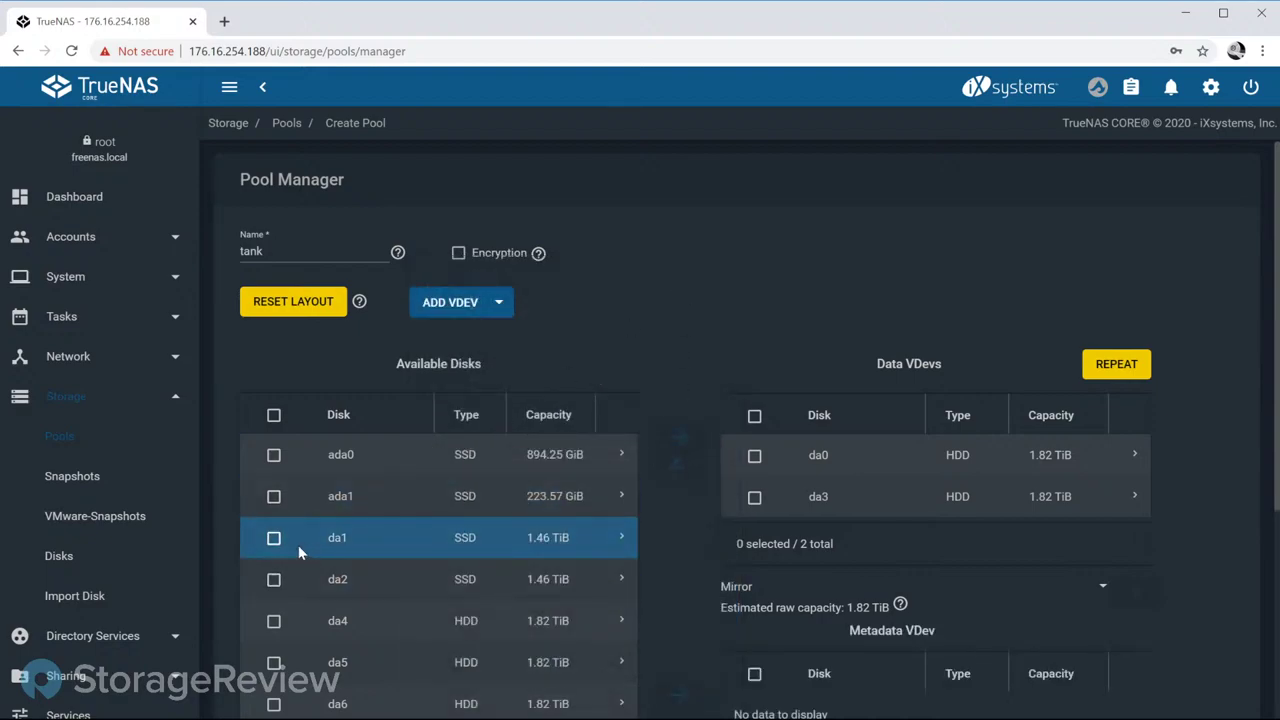
{"action": "left_click", "coordinate": [273, 538]}
{"action": "left_click", "coordinate": [273, 582]}
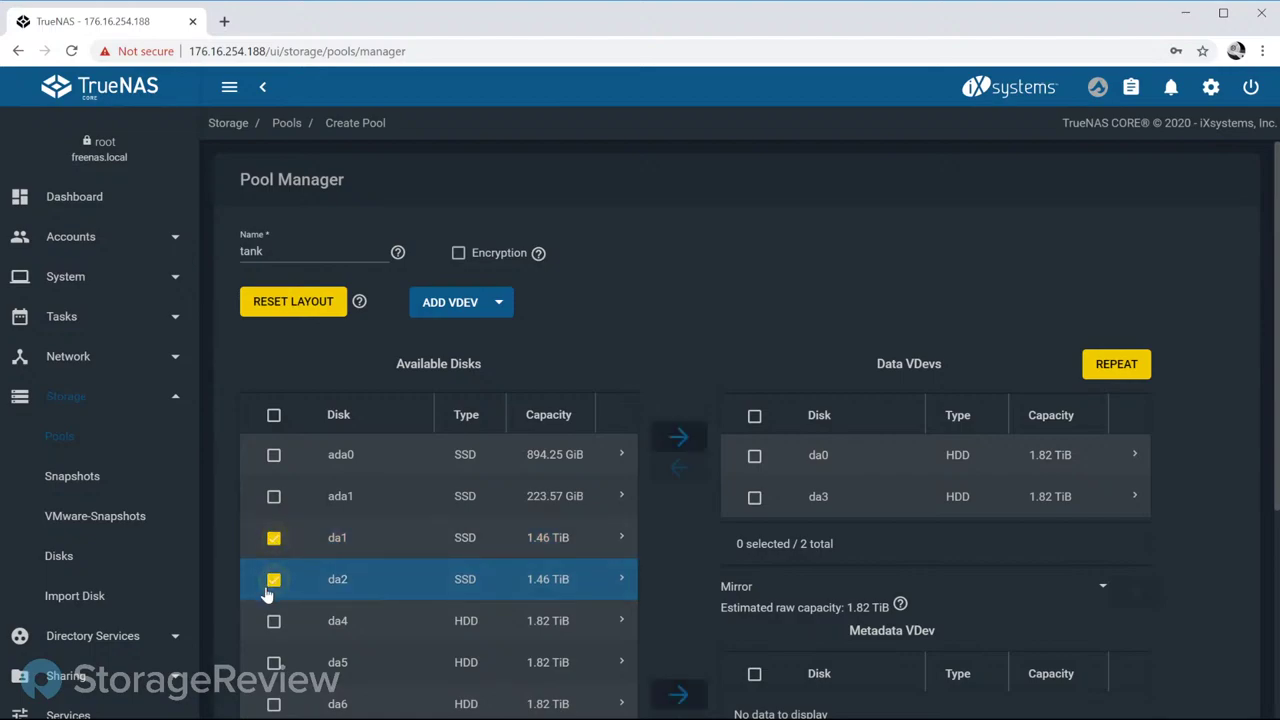
{"action": "scroll", "coordinate": [678, 536], "scroll_direction": "down", "scroll_amount": 2}
{"action": "left_click", "coordinate": [676, 530]}
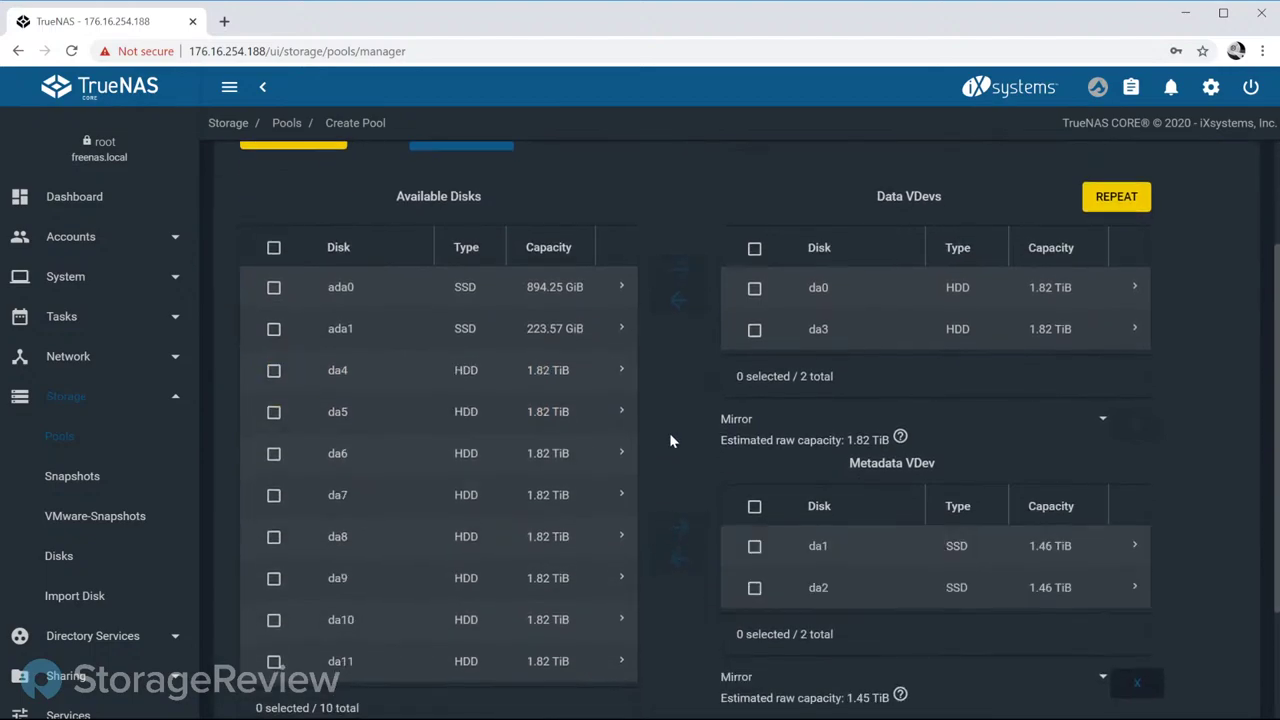
{"action": "scroll", "coordinate": [669, 432], "scroll_direction": "down", "scroll_amount": 3}
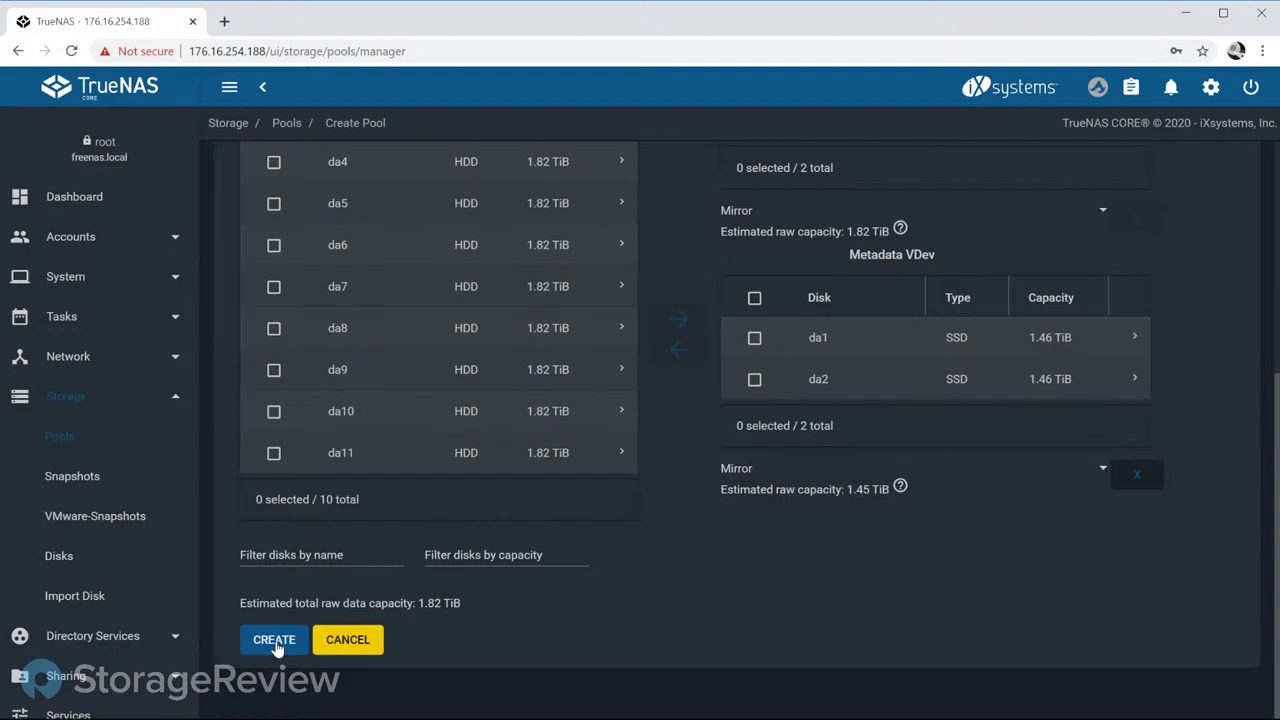
Step: Create pool tank, acknowledging the warning that its disks will be erased
{"action": "left_click", "coordinate": [277, 644]}
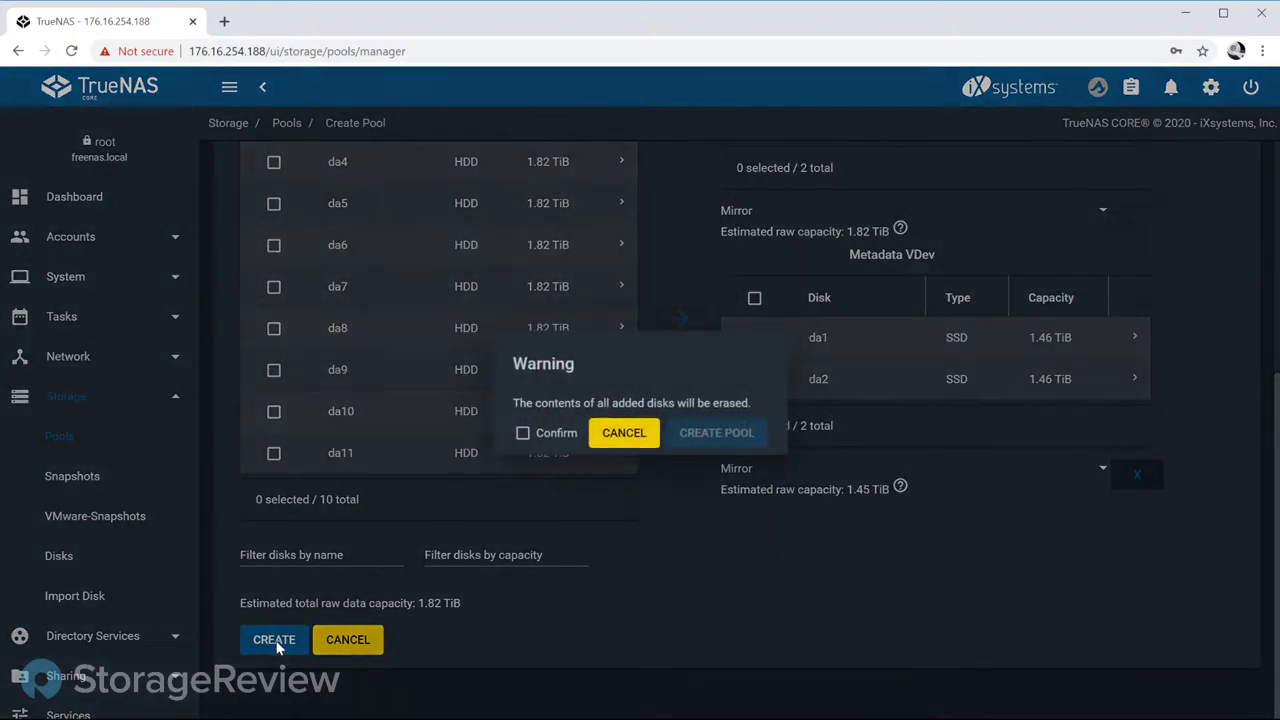
{"action": "left_click", "coordinate": [540, 436]}
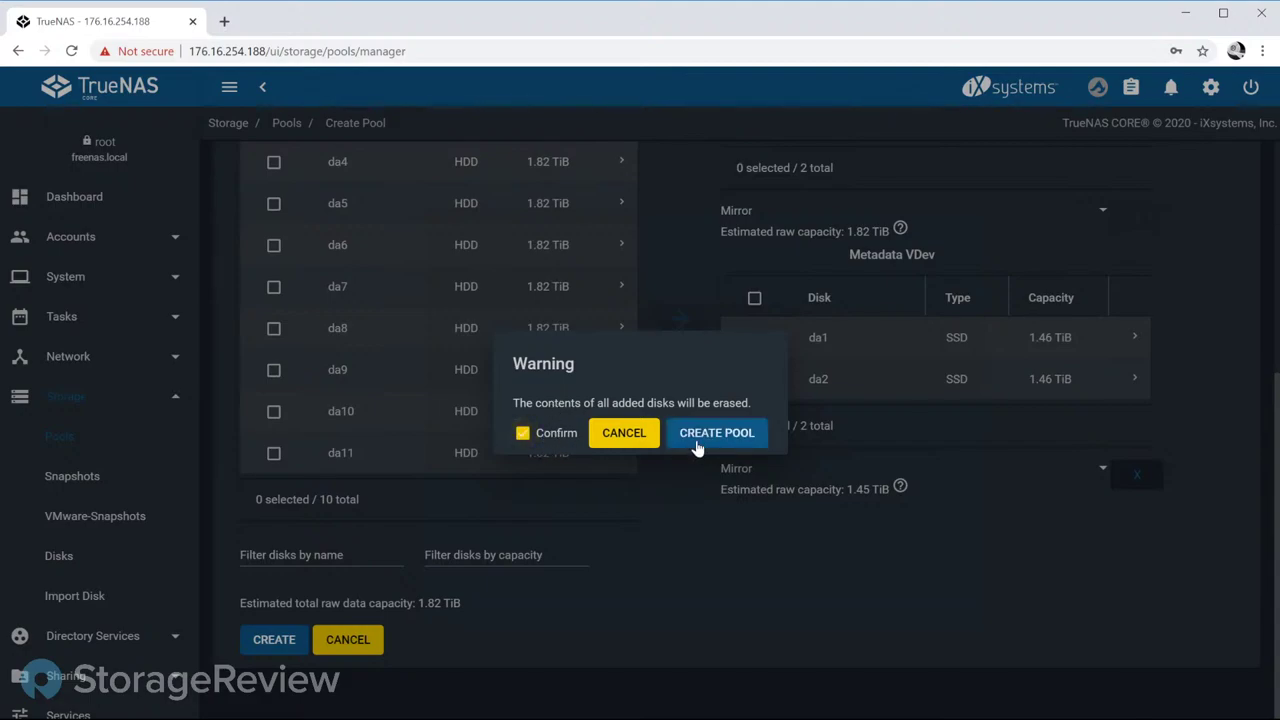
{"action": "left_click", "coordinate": [709, 443]}
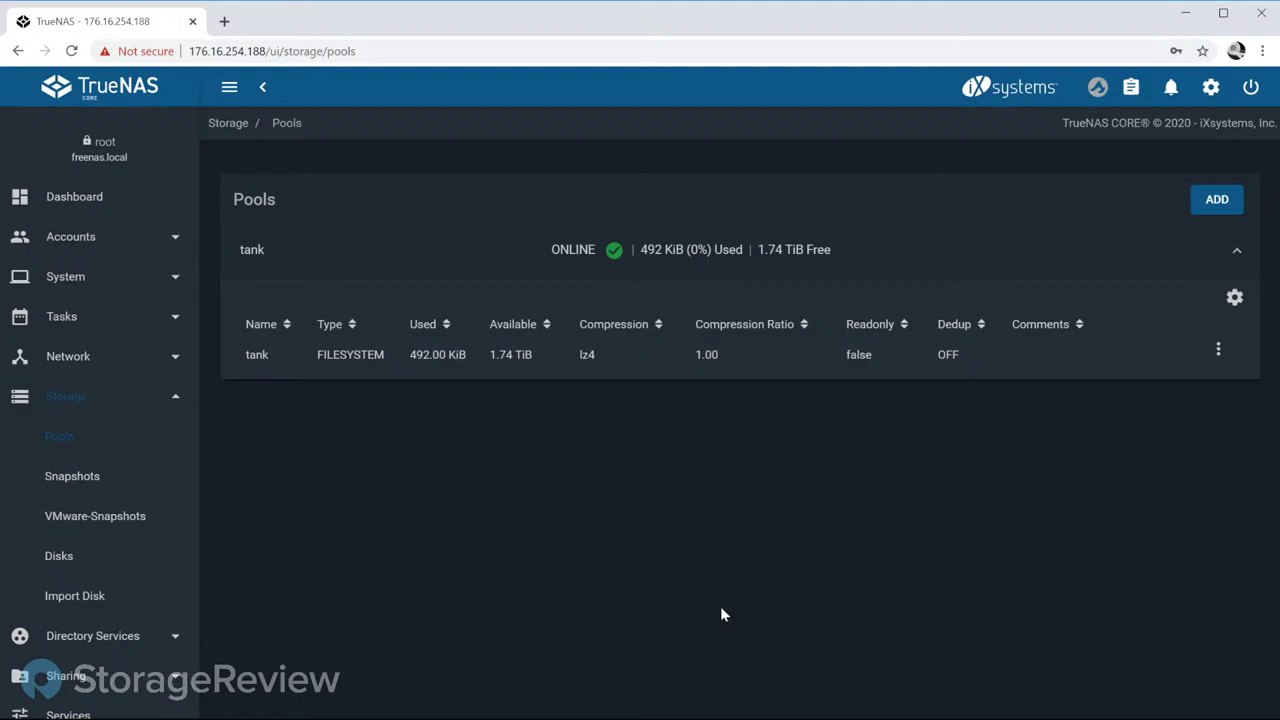
{"action": "left_click", "coordinate": [521, 360]}
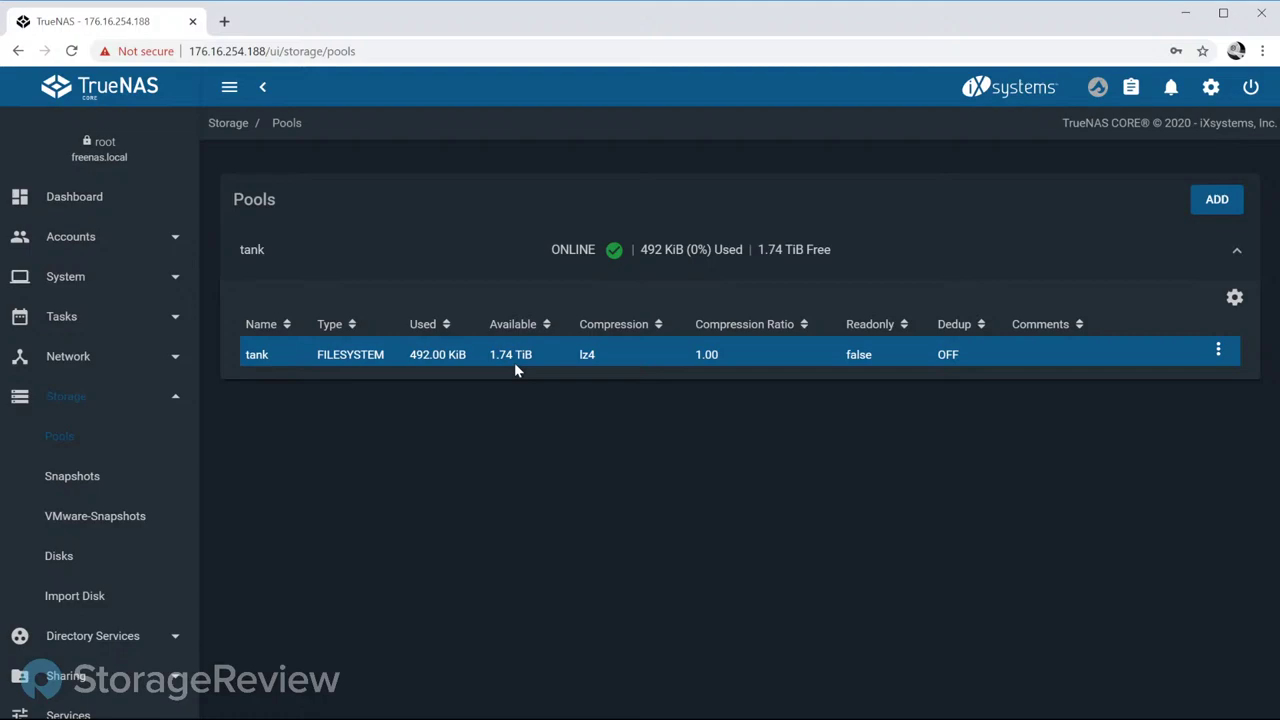
{"action": "left_click", "coordinate": [1233, 298]}
{"action": "left_click", "coordinate": [1131, 462]}
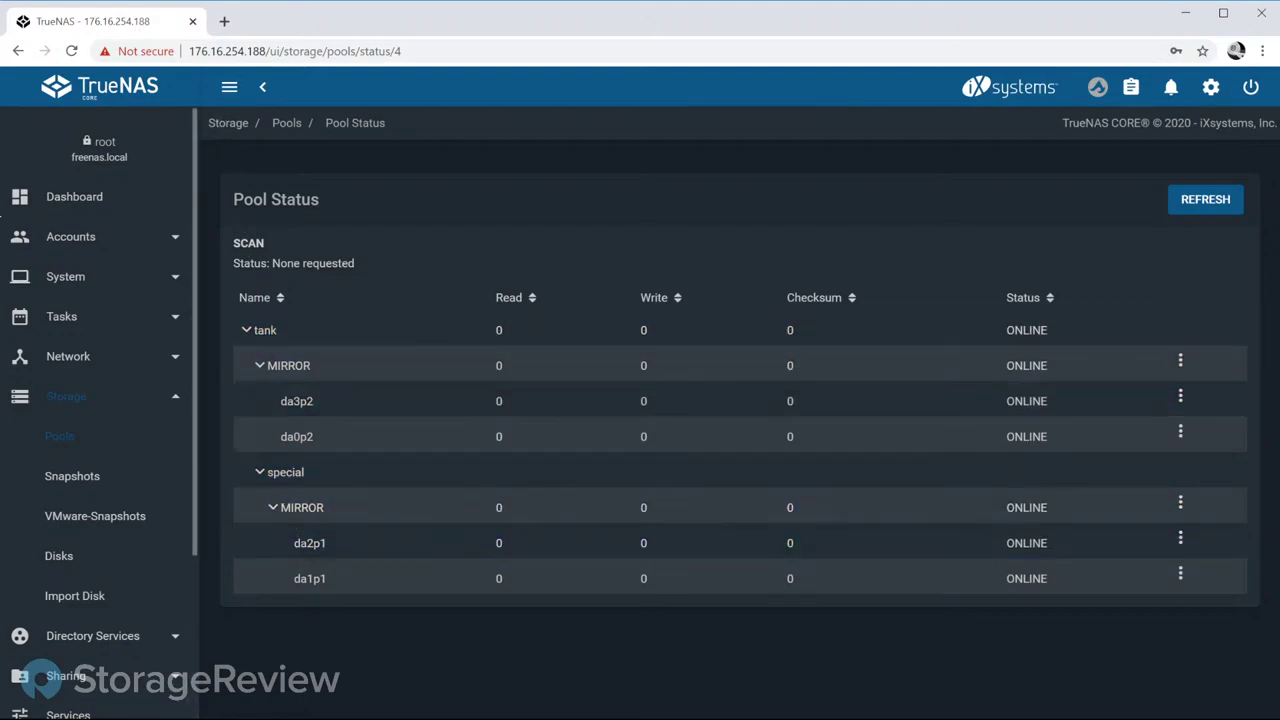
{"action": "left_click", "coordinate": [93, 446]}
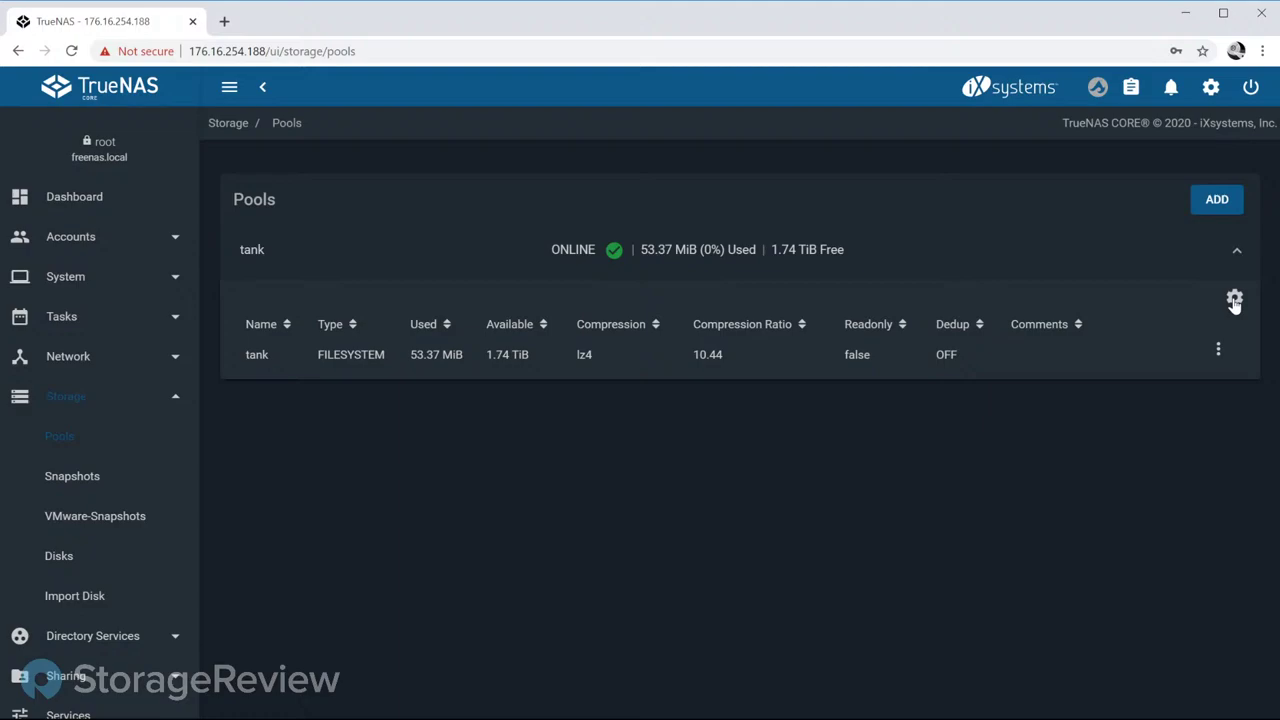
Step: Choose Add Dataset from the tank pool's actions menu
{"action": "left_click", "coordinate": [1218, 350]}
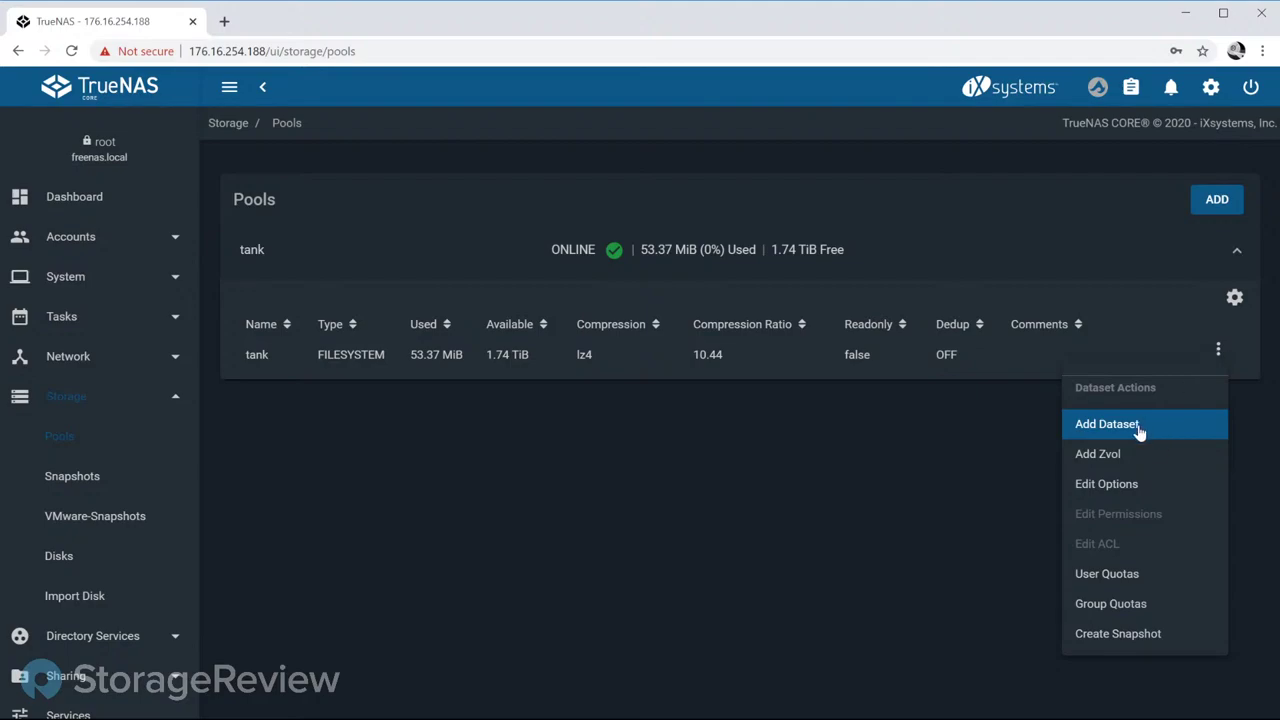
{"action": "left_click", "coordinate": [1106, 424]}
Step: Name the dataset 'crypto' and uncheck Inherit so it gets its own encryption settings
{"action": "left_click", "coordinate": [380, 212]}
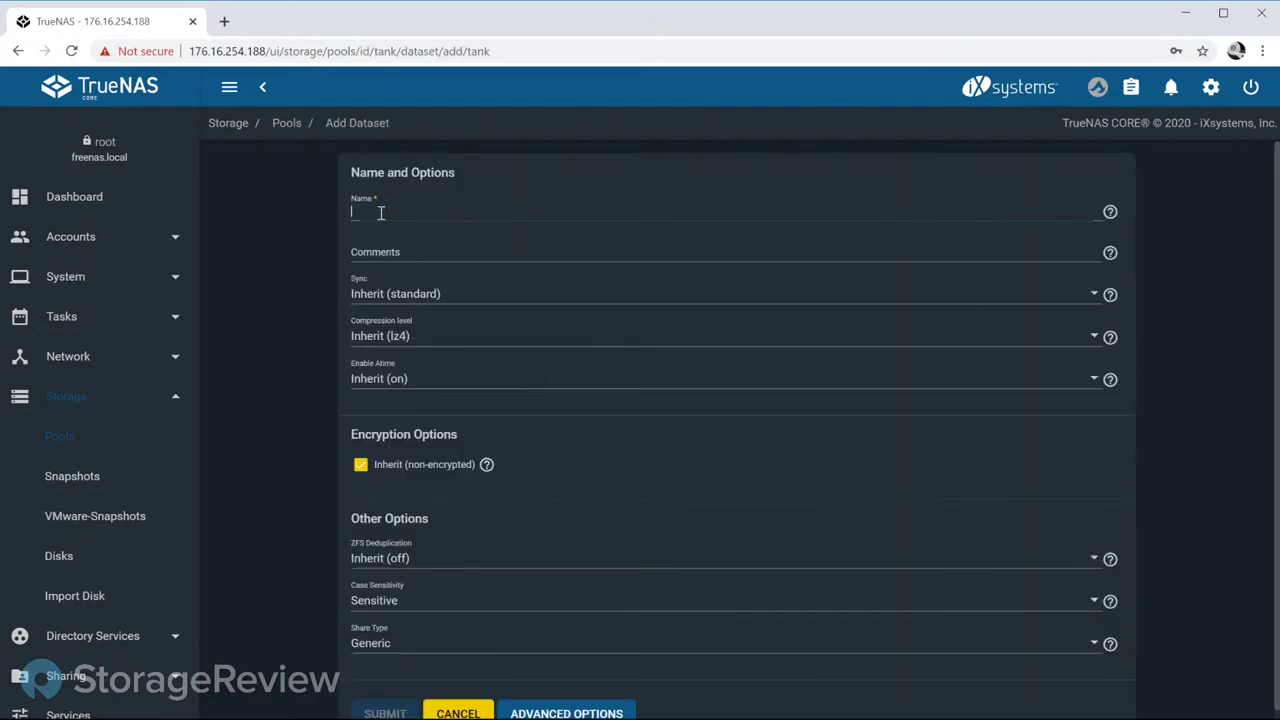
{"action": "type", "text": "capt"}
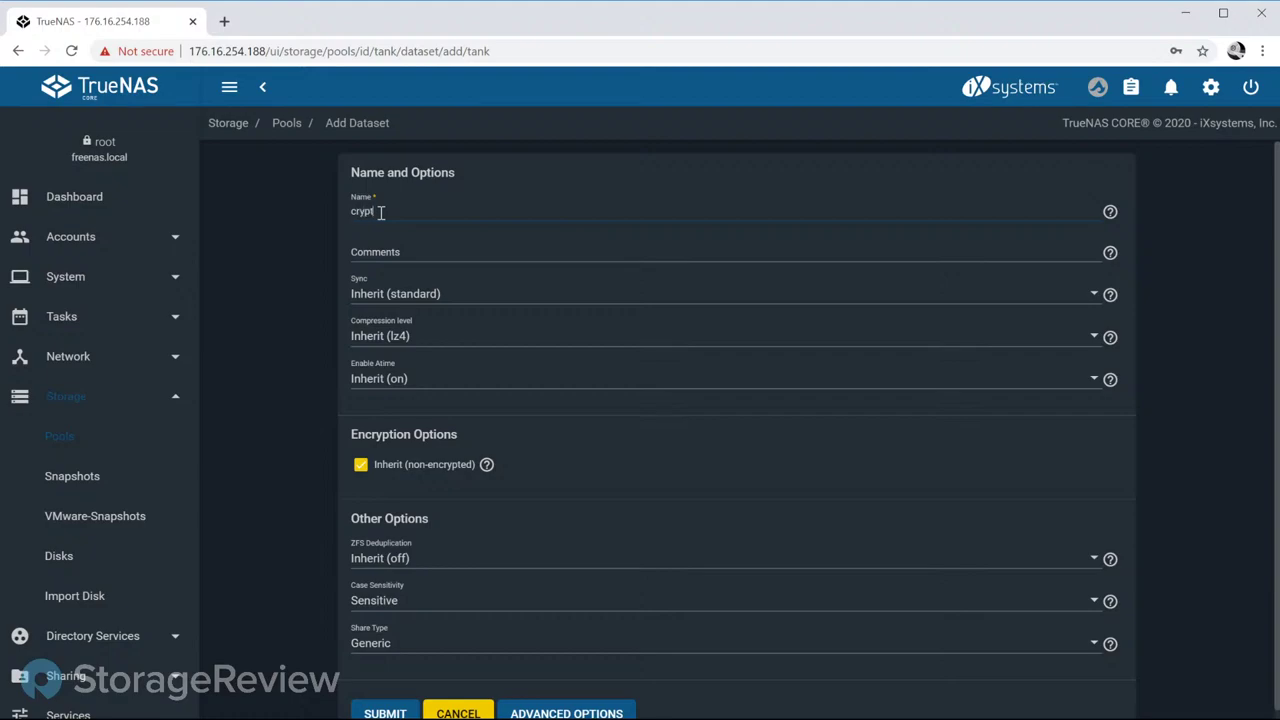
{"action": "key", "text": "BackSpace"}
{"action": "key", "text": "BackSpace"}
{"action": "key", "text": "BackSpace"}
{"action": "type", "text": "rypto"}
{"action": "left_click", "coordinate": [361, 465]}
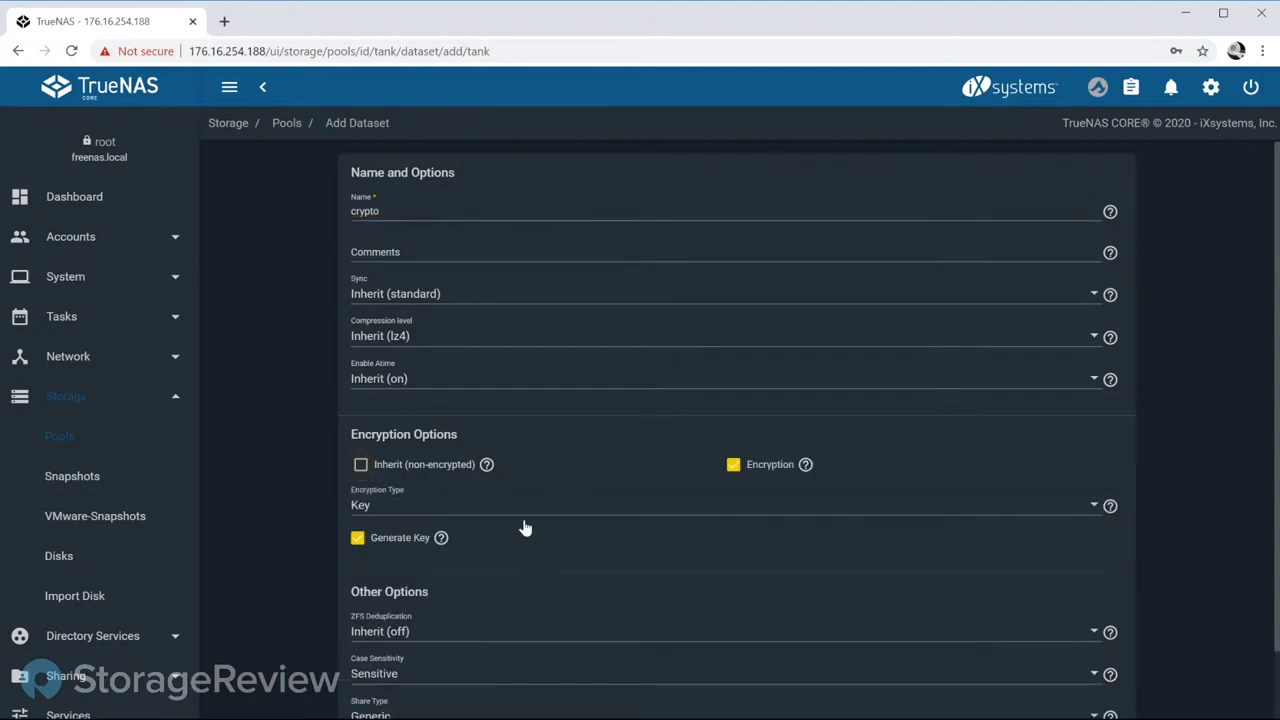
{"action": "left_click", "coordinate": [472, 504]}
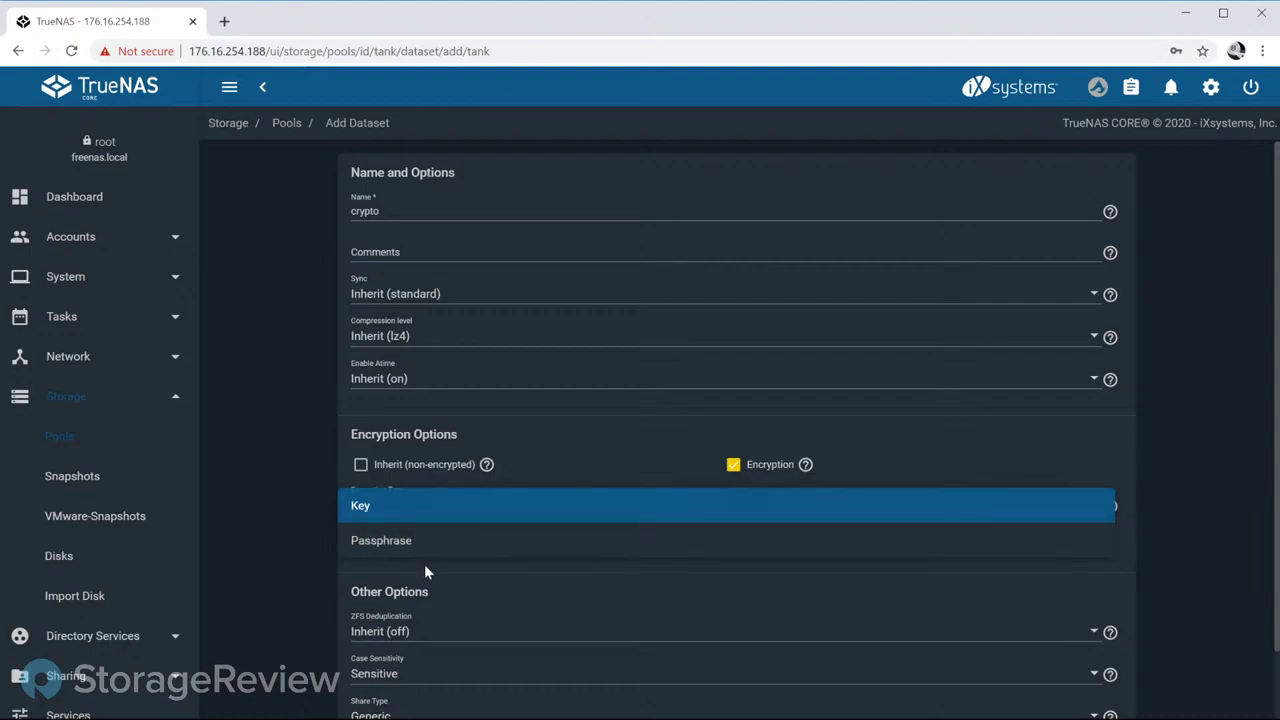
Step: Set crypto's Encryption Type to Passphrase and enter the passphrase
{"action": "left_click", "coordinate": [424, 538]}
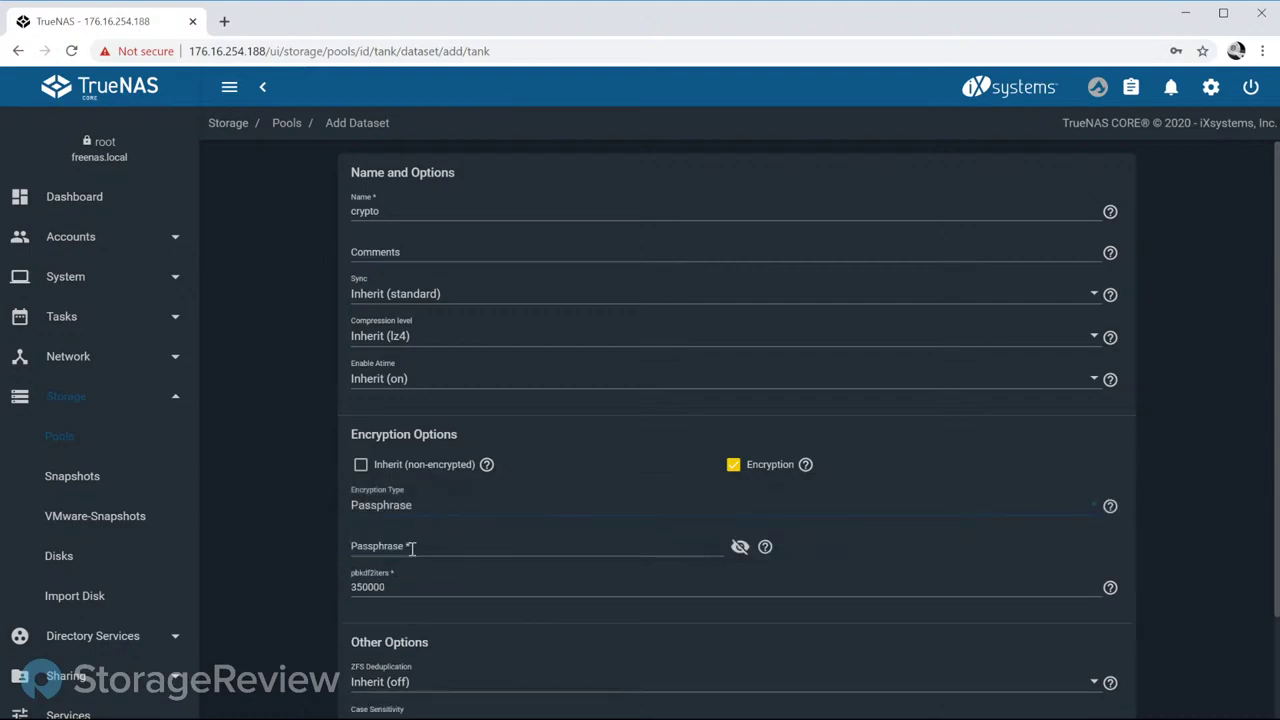
{"action": "left_click", "coordinate": [404, 551]}
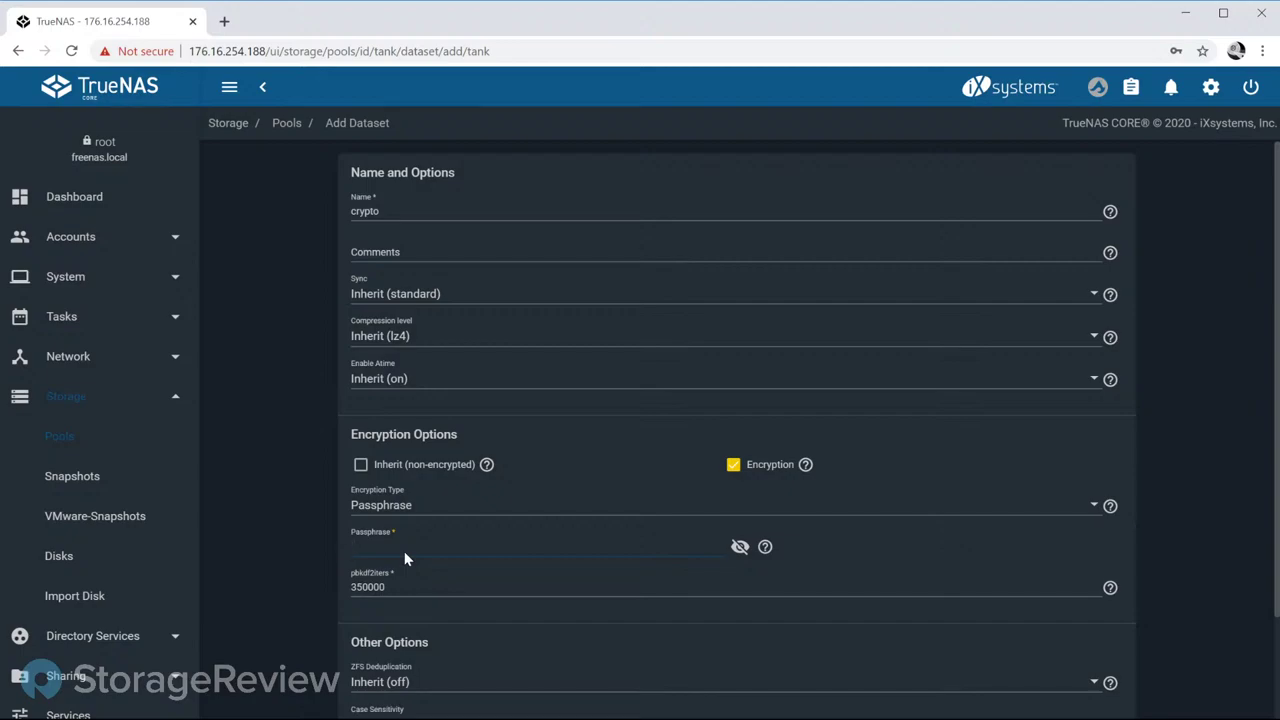
{"action": "left_click", "coordinate": [314, 513]}
{"action": "left_click", "coordinate": [407, 543]}
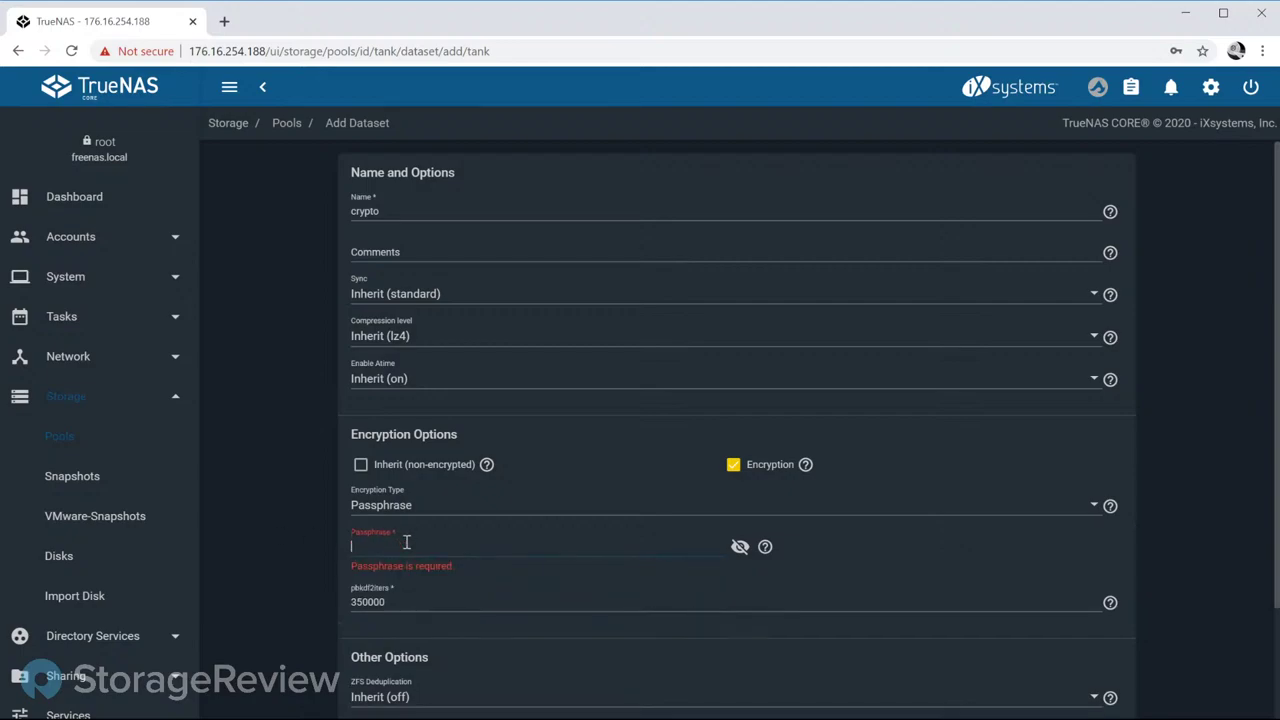
{"action": "type", "text": "password"}
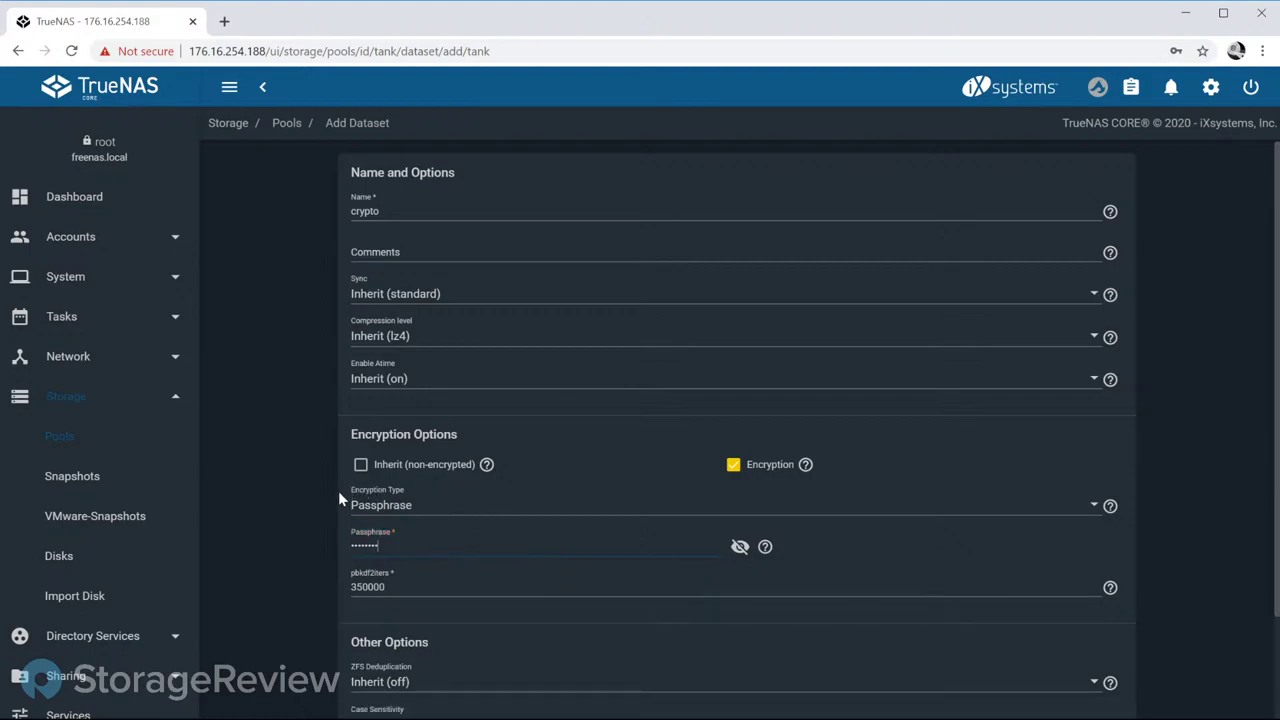
{"action": "scroll", "coordinate": [395, 300], "scroll_direction": "down", "scroll_amount": 3}
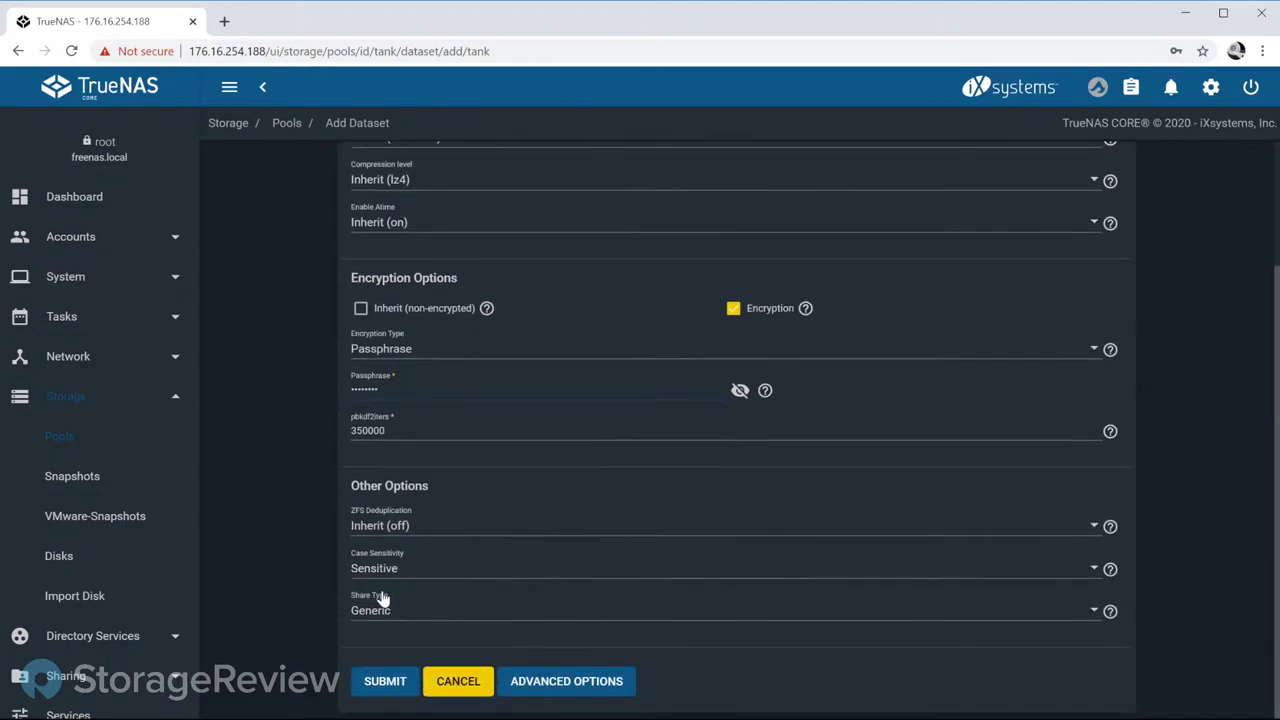
Step: Submit the crypto dataset, dismiss the browser warning, and check the tank and crypto rows' lock status
{"action": "left_click", "coordinate": [381, 685]}
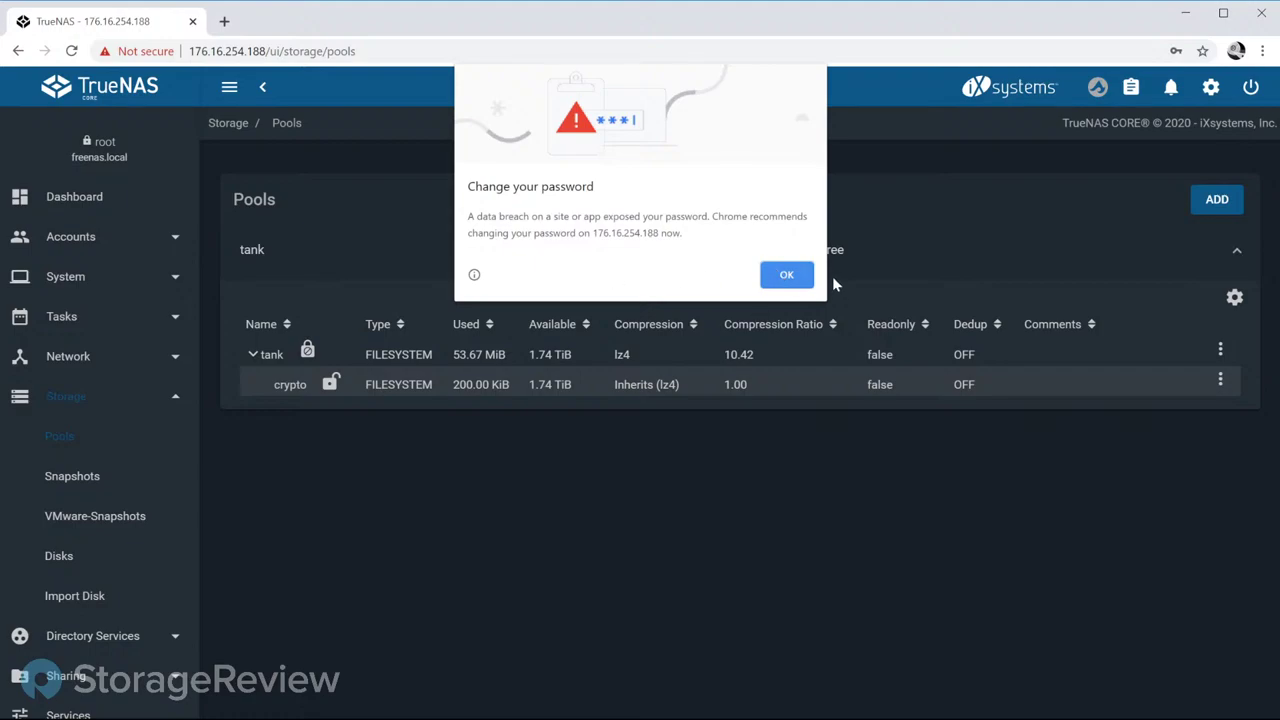
{"action": "left_click", "coordinate": [789, 276]}
{"action": "left_click", "coordinate": [409, 384]}
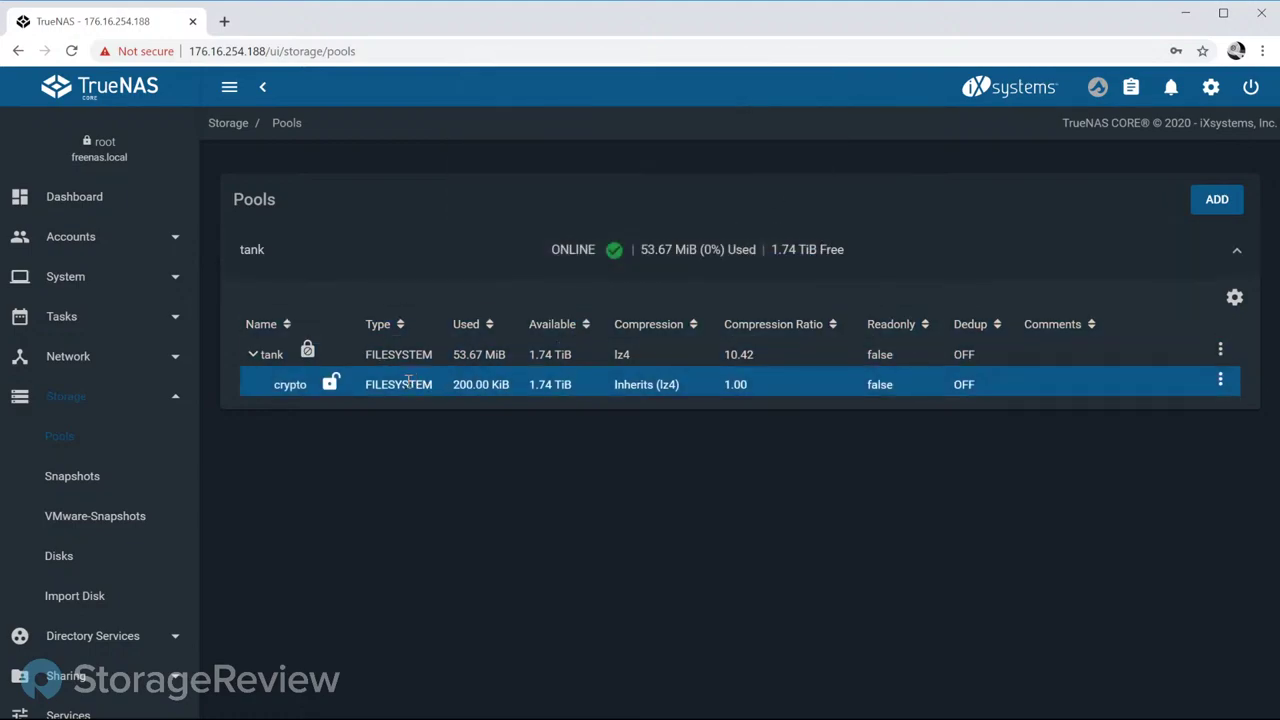
{"action": "left_click", "coordinate": [309, 354]}
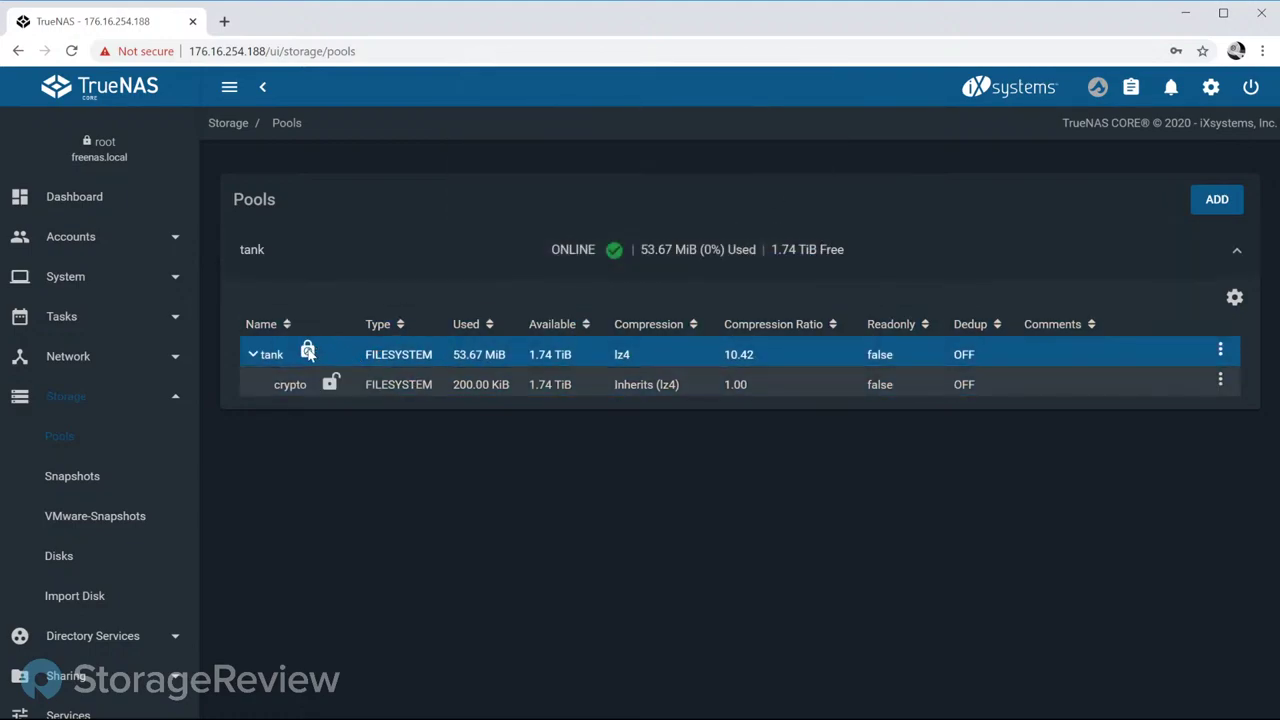
{"action": "left_click", "coordinate": [330, 380]}
{"action": "left_click", "coordinate": [312, 356]}
{"action": "left_click", "coordinate": [340, 393]}
{"action": "left_click", "coordinate": [322, 365]}
{"action": "left_click", "coordinate": [330, 385]}
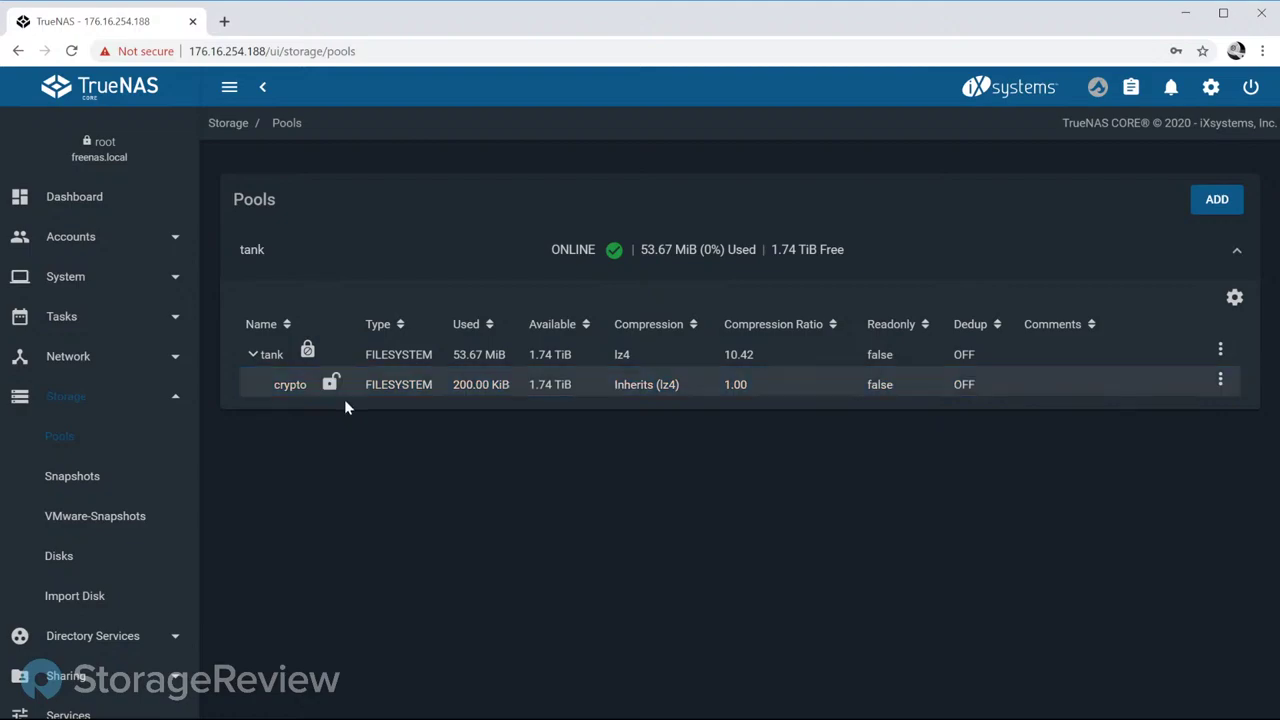
Step: Lock the crypto dataset, confirming the lock
{"action": "left_click", "coordinate": [1194, 377]}
{"action": "left_click", "coordinate": [1219, 384]}
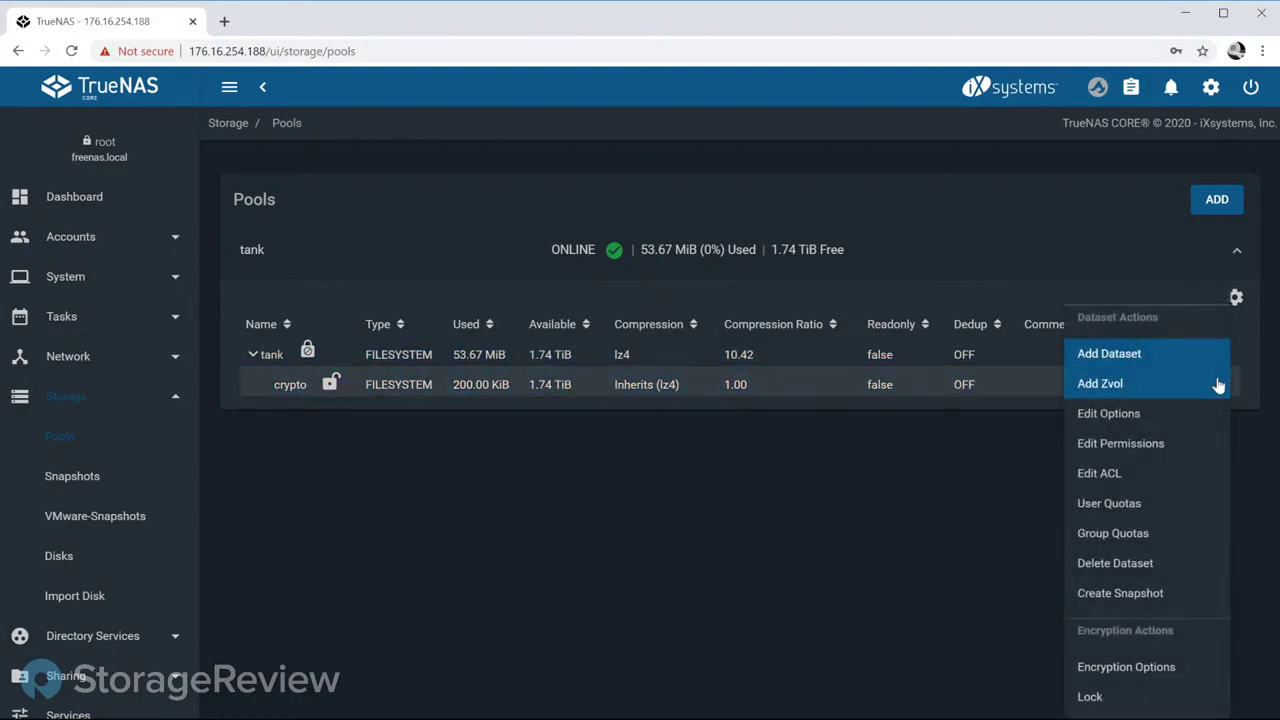
{"action": "left_click", "coordinate": [1129, 706]}
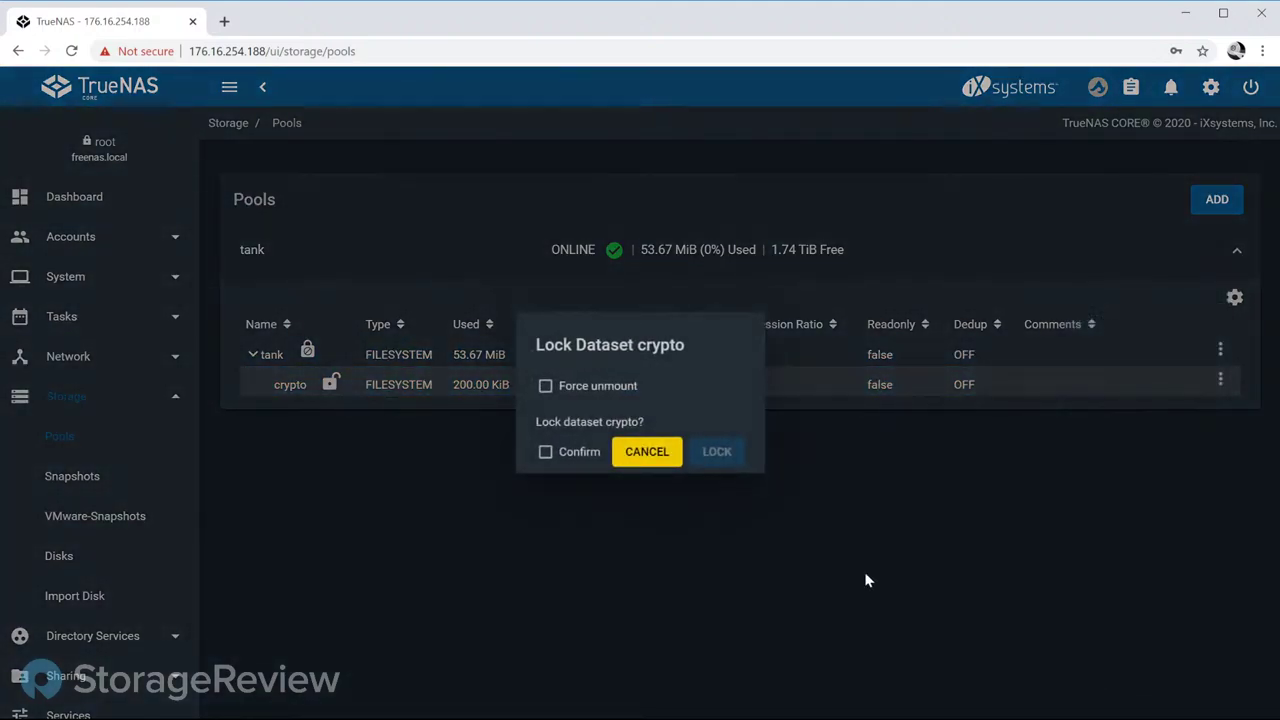
{"action": "left_click", "coordinate": [580, 452]}
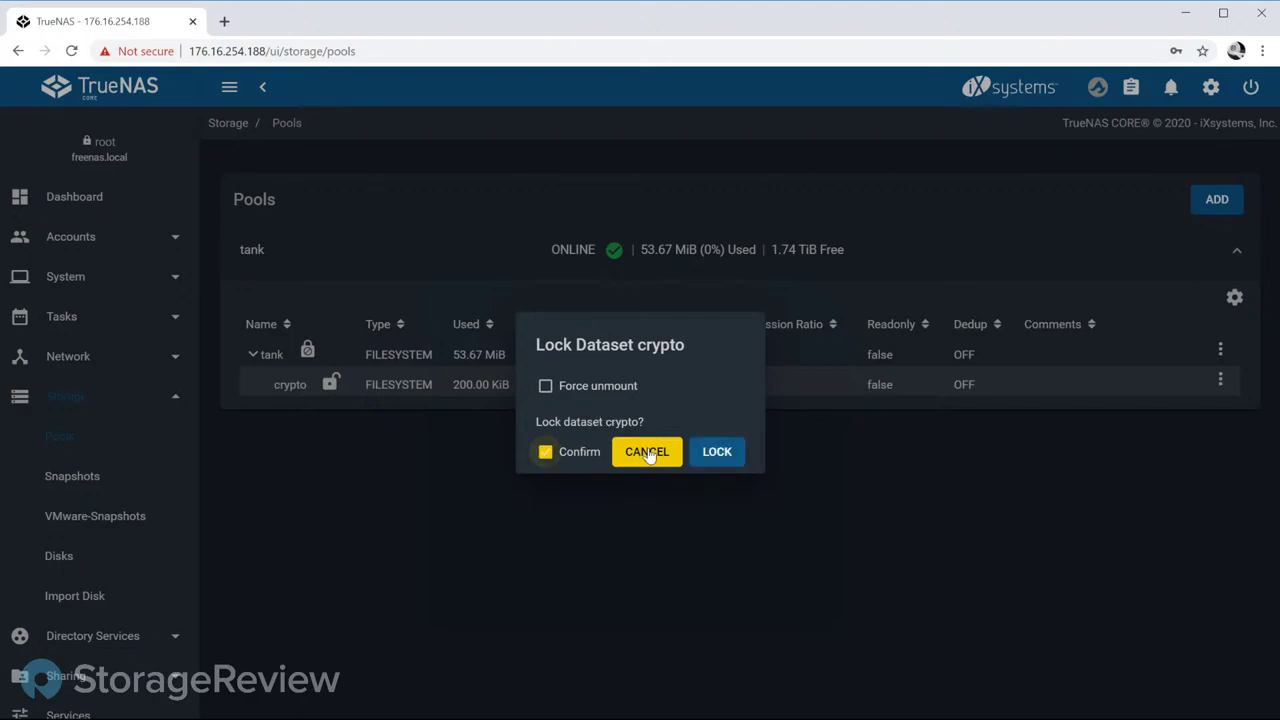
{"action": "left_click", "coordinate": [724, 457]}
Step: Open the Unlock form for the locked crypto dataset
{"action": "left_click", "coordinate": [338, 389]}
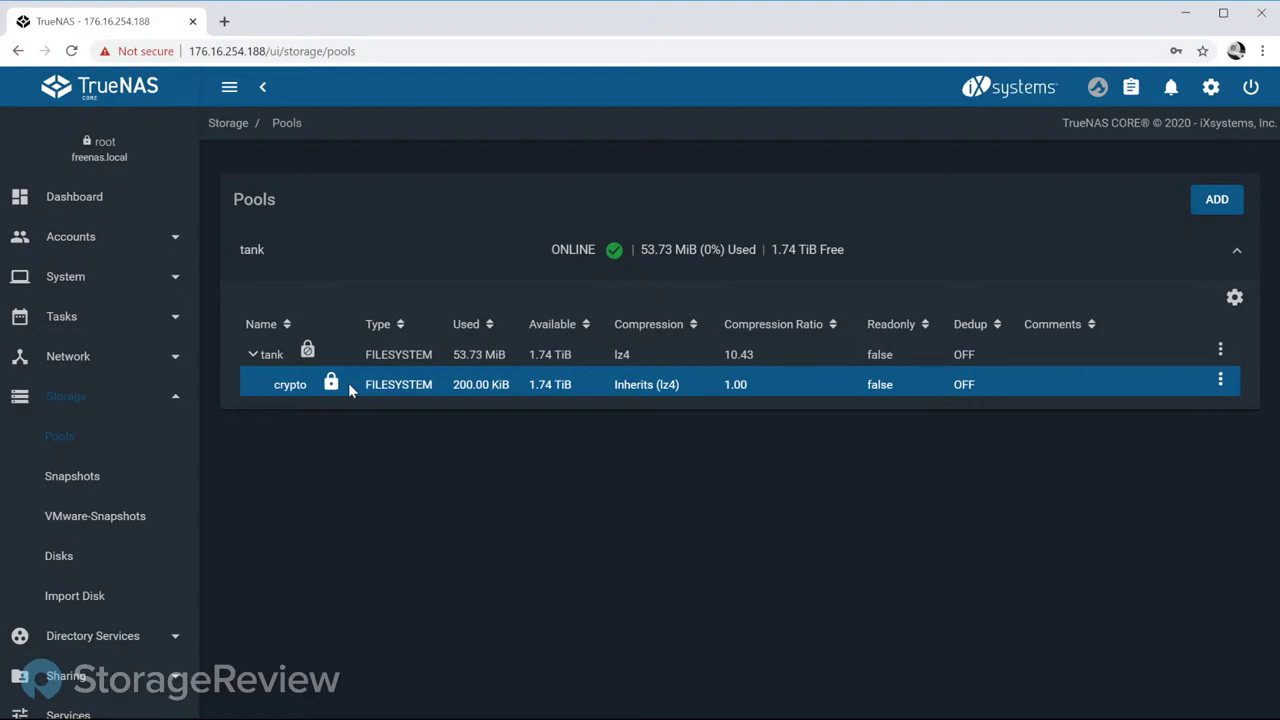
{"action": "left_click", "coordinate": [1220, 379]}
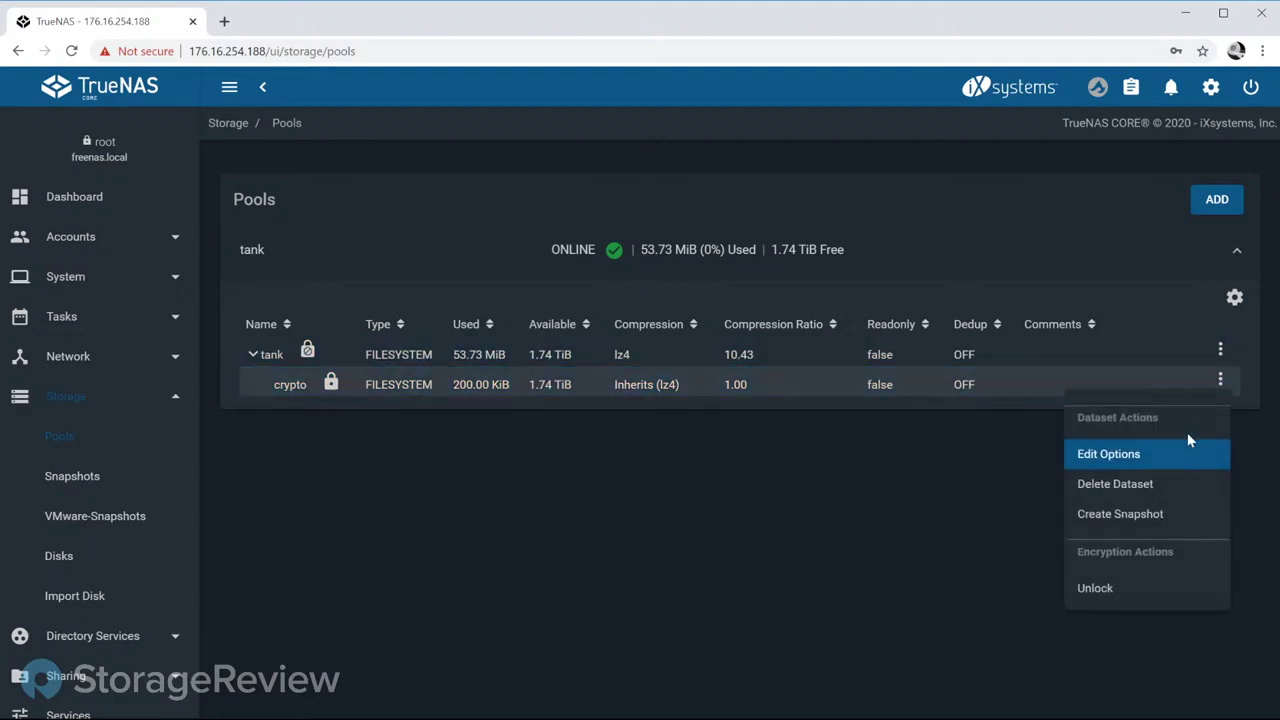
{"action": "left_click", "coordinate": [1110, 589]}
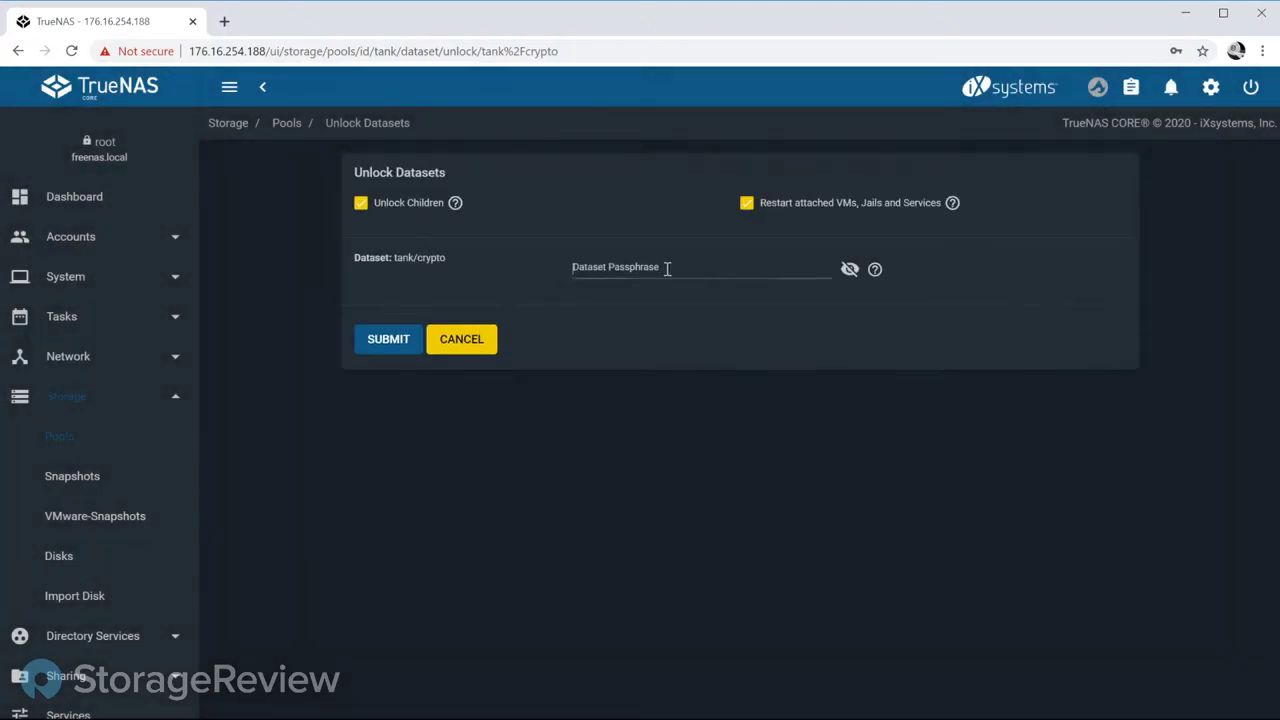
Step: Enter the dataset passphrase for tank/crypto and confirm the unlock
{"action": "left_click", "coordinate": [667, 269]}
{"action": "type", "text": "••••••••"}
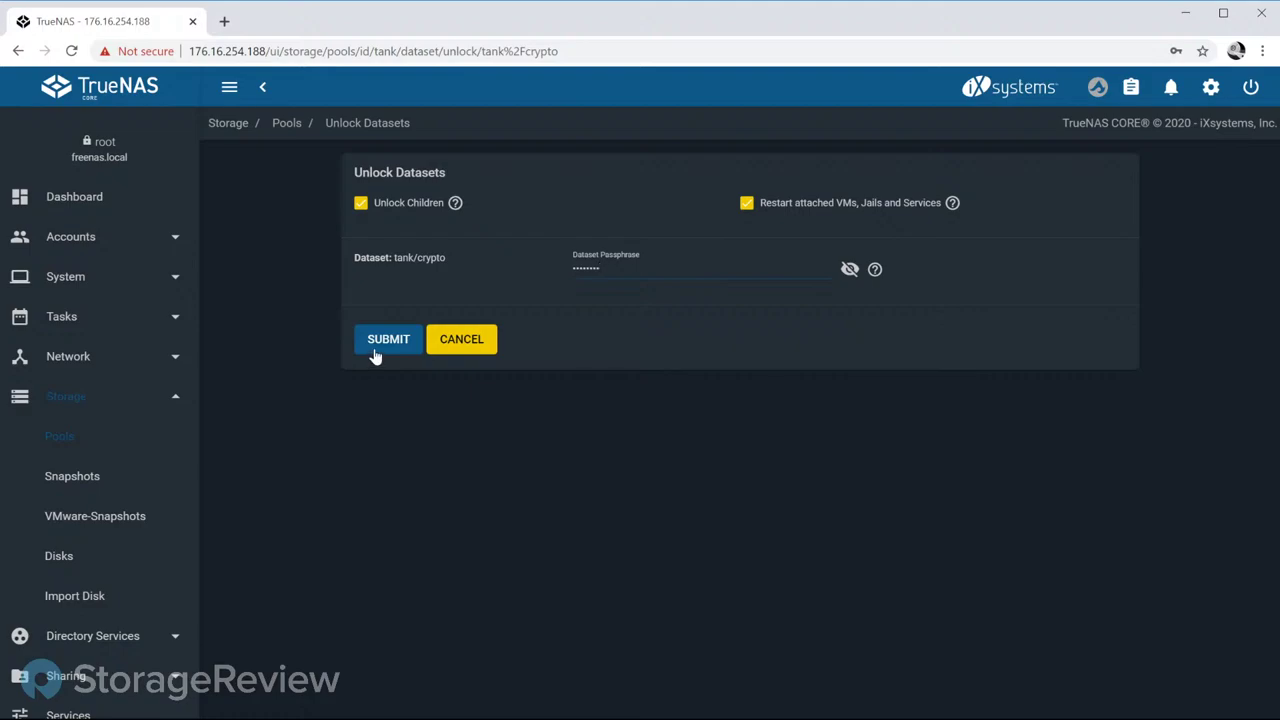
{"action": "left_click", "coordinate": [375, 352]}
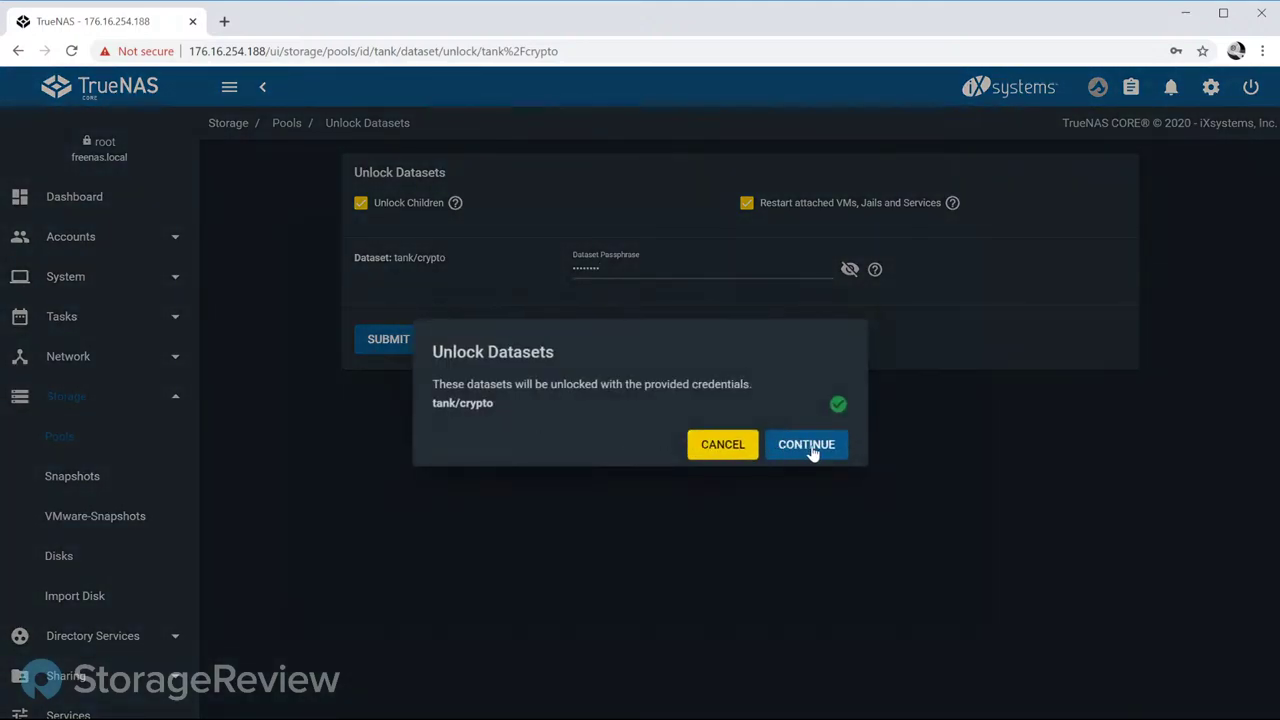
{"action": "left_click", "coordinate": [814, 450]}
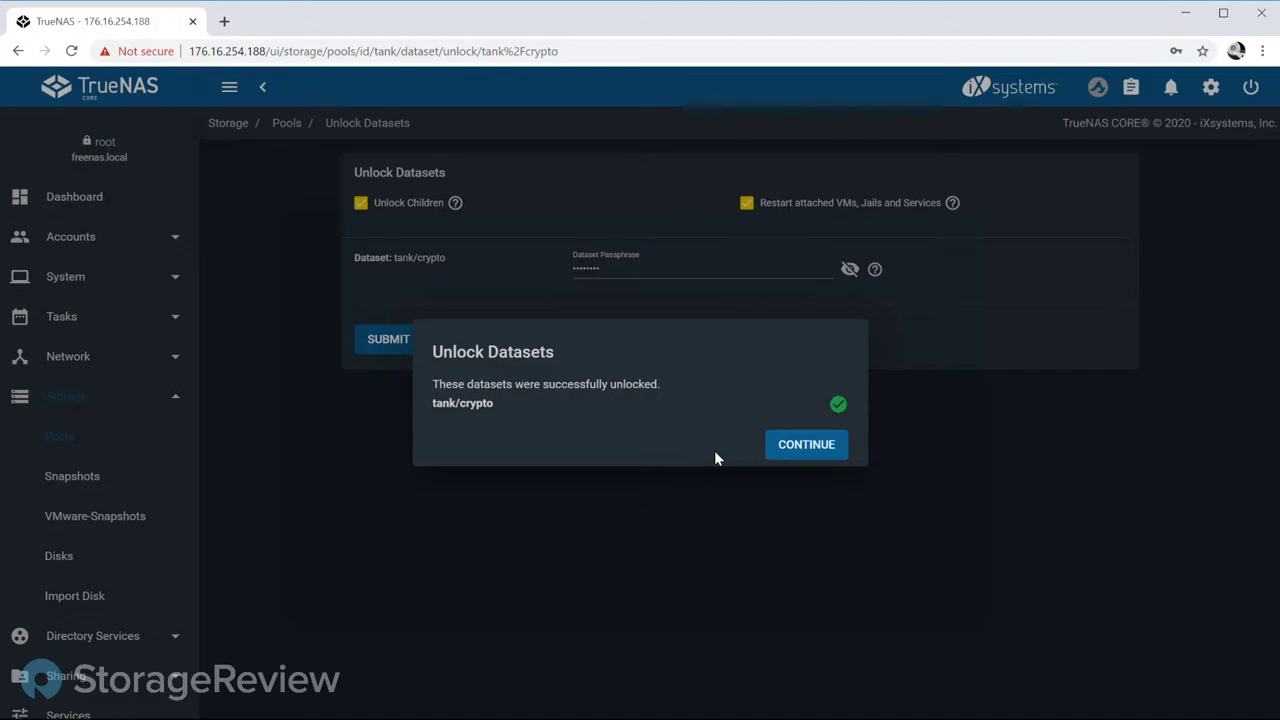
Step: Dismiss the unlock success message and select the now-unlocked crypto dataset under tank
{"action": "left_click", "coordinate": [800, 451]}
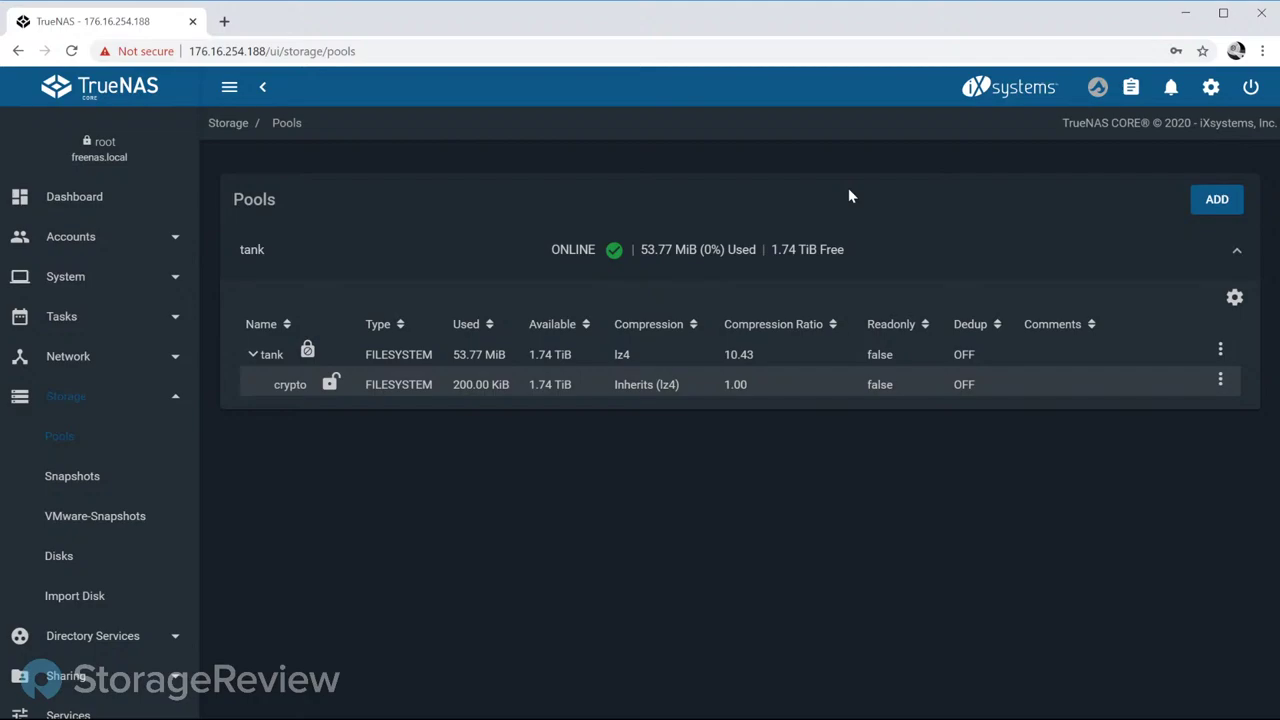
{"action": "left_click", "coordinate": [488, 383]}
Step: Go to the Services page listing all 17 system services
{"action": "scroll", "coordinate": [118, 514], "scroll_direction": "down", "scroll_amount": 3}
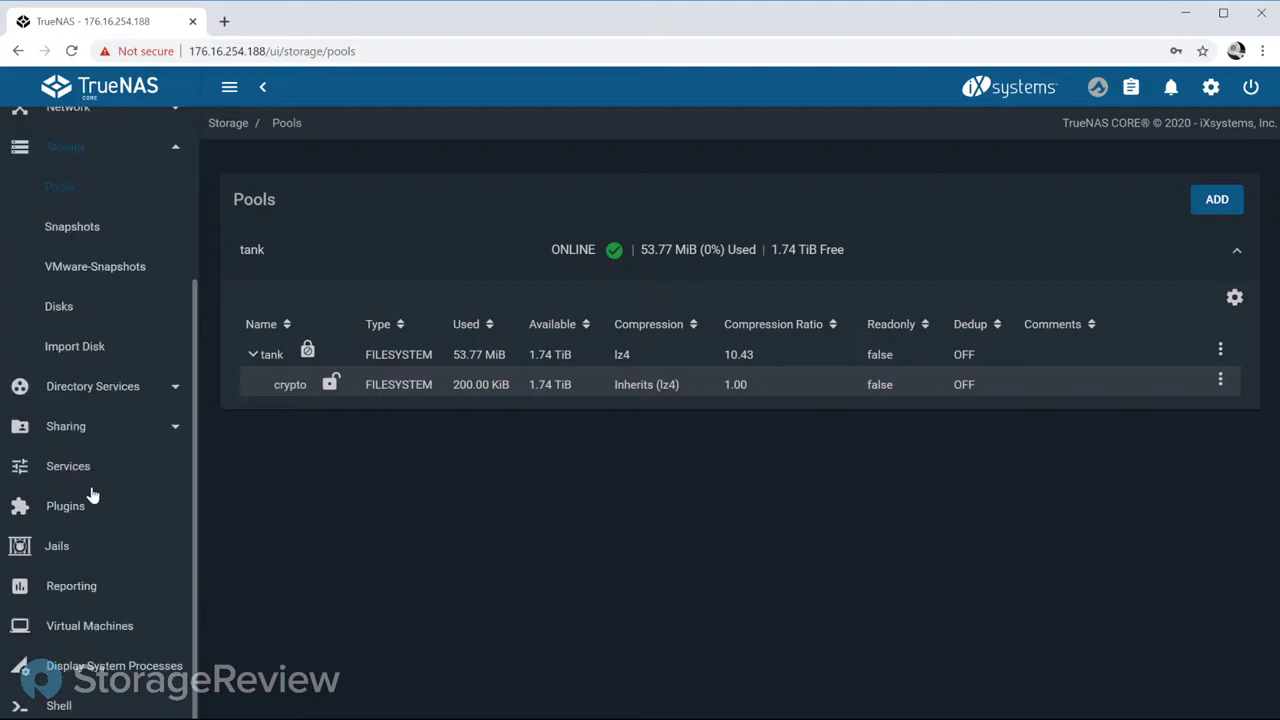
{"action": "left_click", "coordinate": [83, 476]}
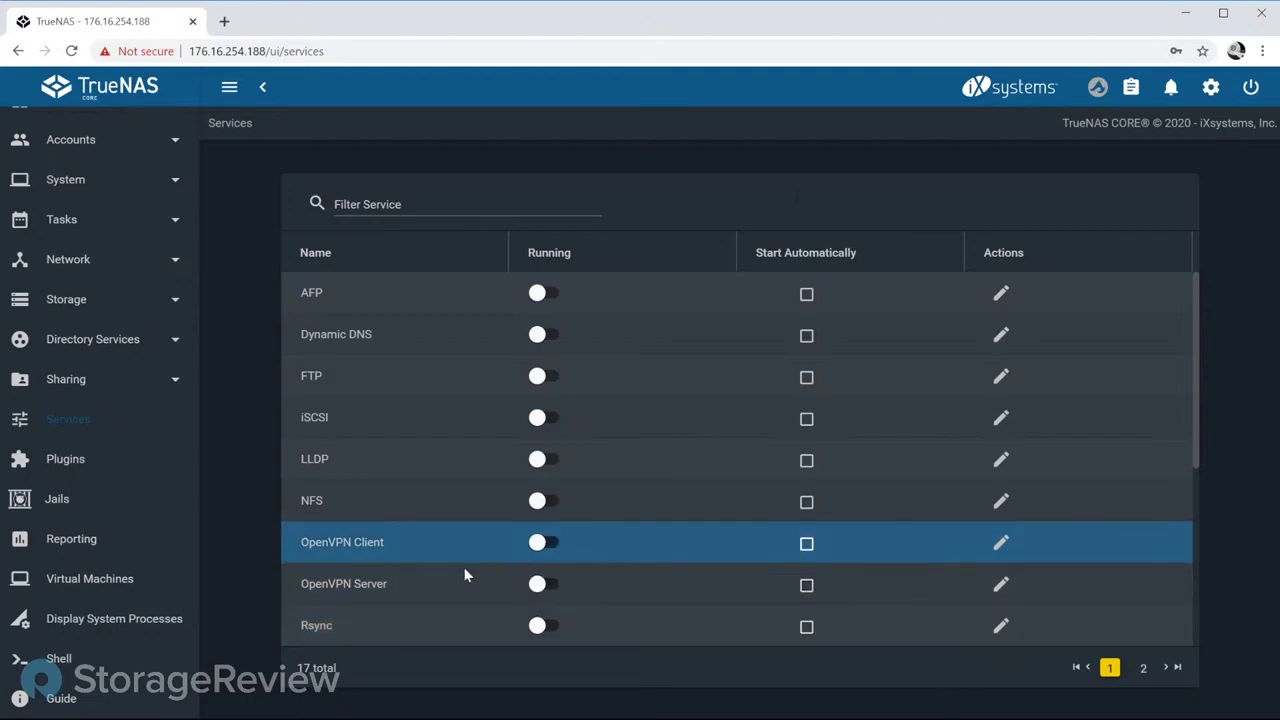
Step: Open the OpenVPN Server service's settings form
{"action": "left_click", "coordinate": [1003, 588]}
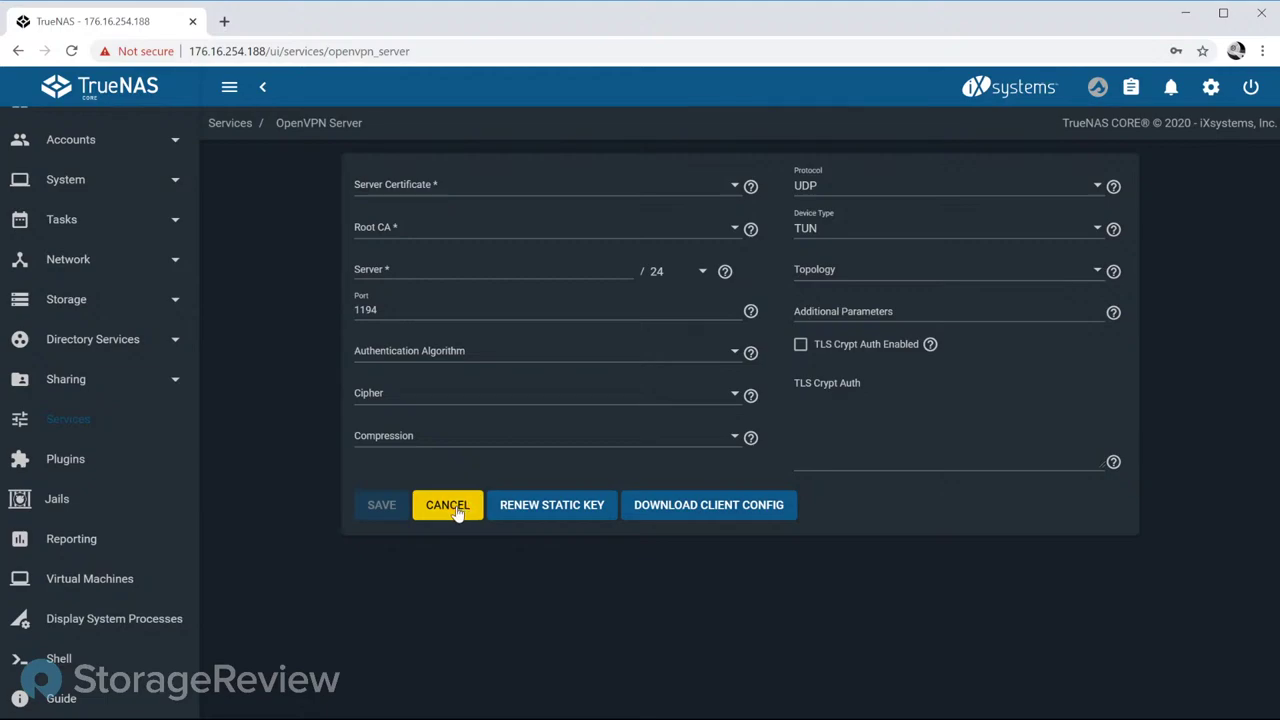
Step: Cancel the OpenVPN Server form without saving changes
{"action": "left_click", "coordinate": [447, 505]}
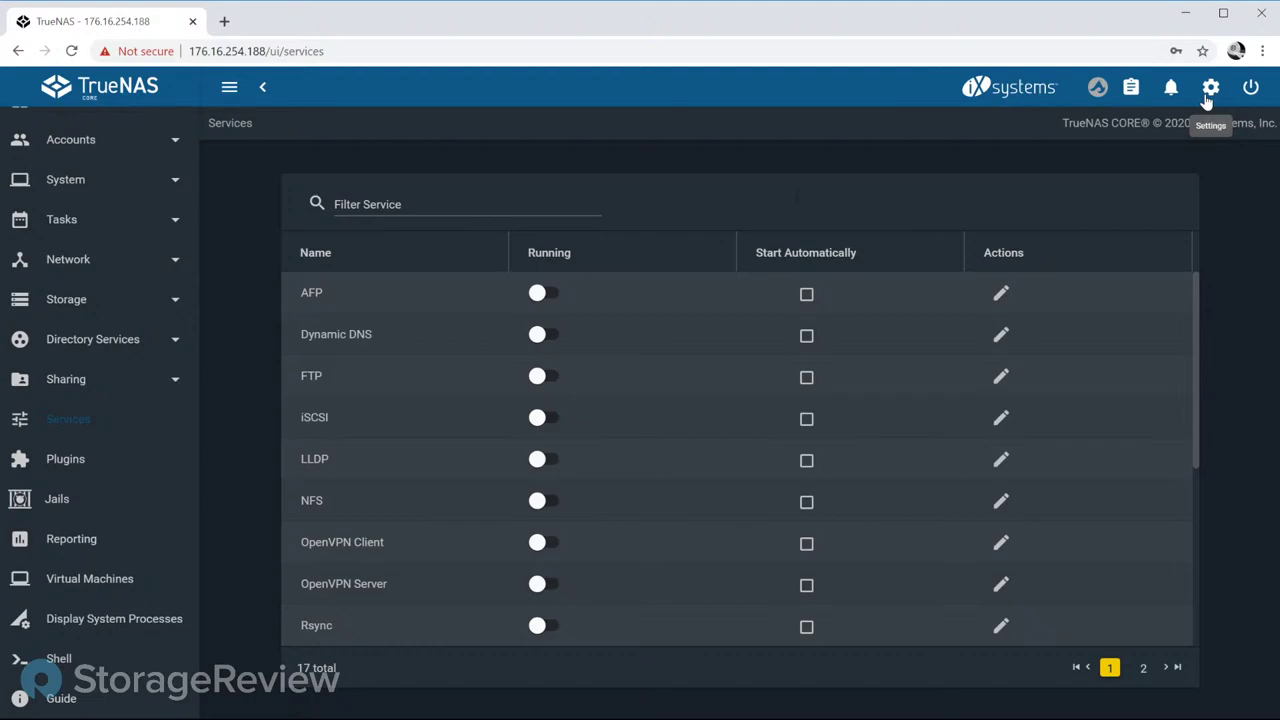
Step: Under Settings > API Keys, create an API key named 'test' and dismiss the generated key
{"action": "left_click", "coordinate": [1208, 95]}
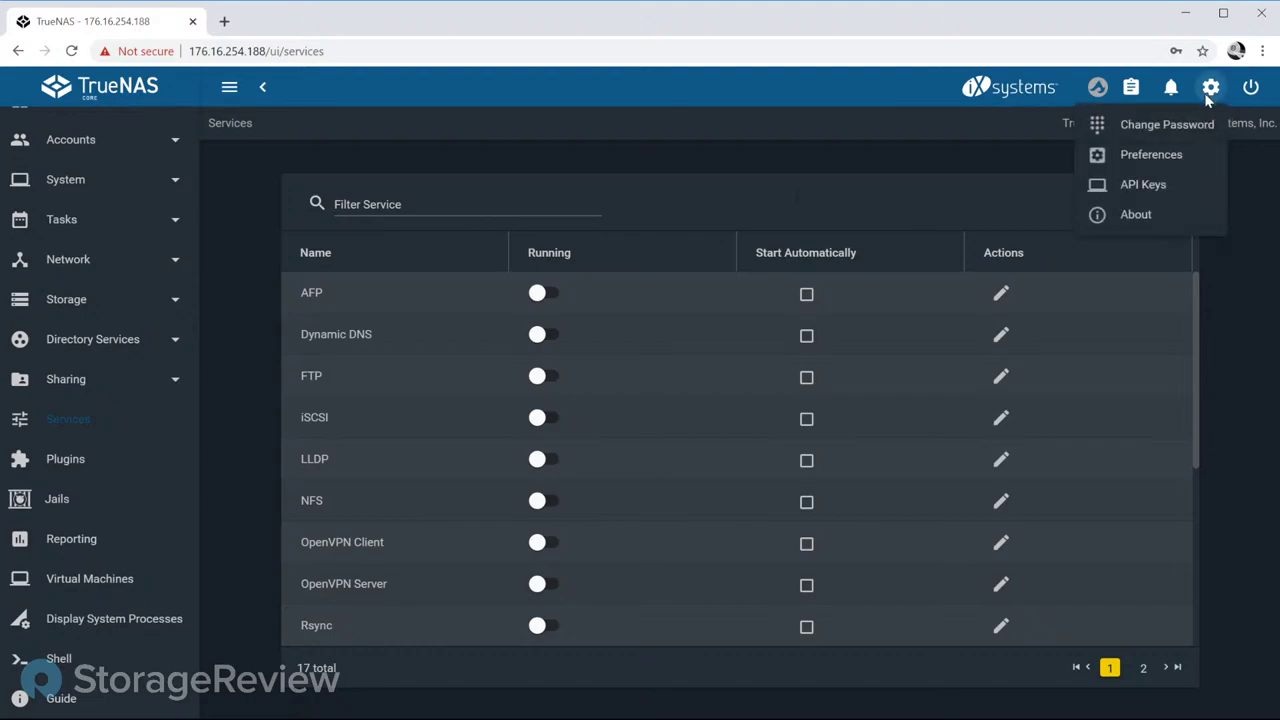
{"action": "left_click", "coordinate": [1133, 186]}
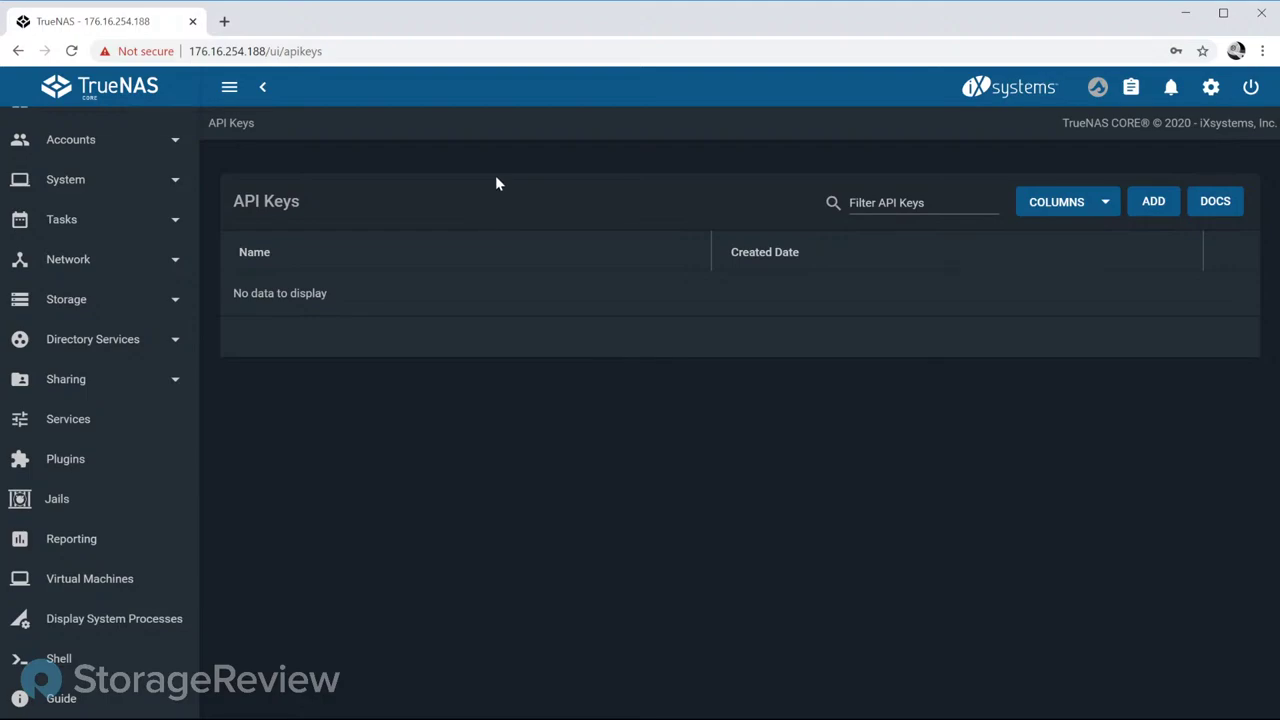
{"action": "left_click", "coordinate": [1138, 209]}
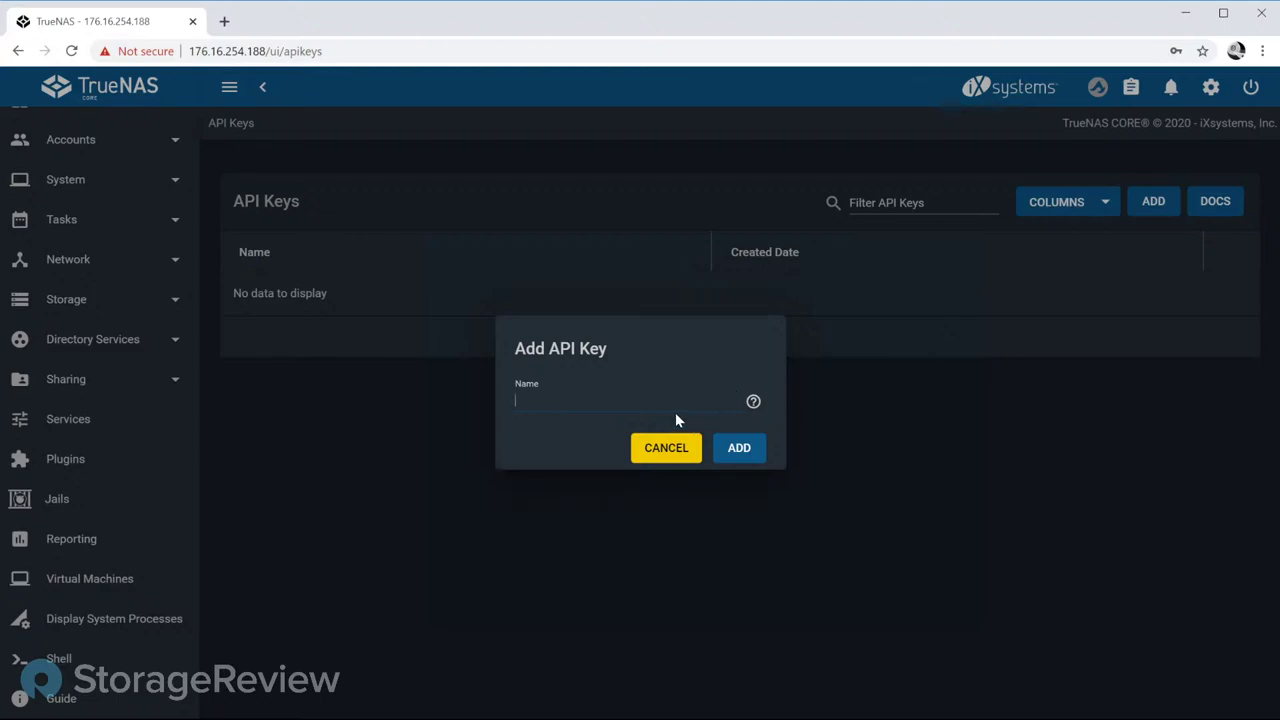
{"action": "type", "text": "test"}
{"action": "left_click", "coordinate": [740, 448]}
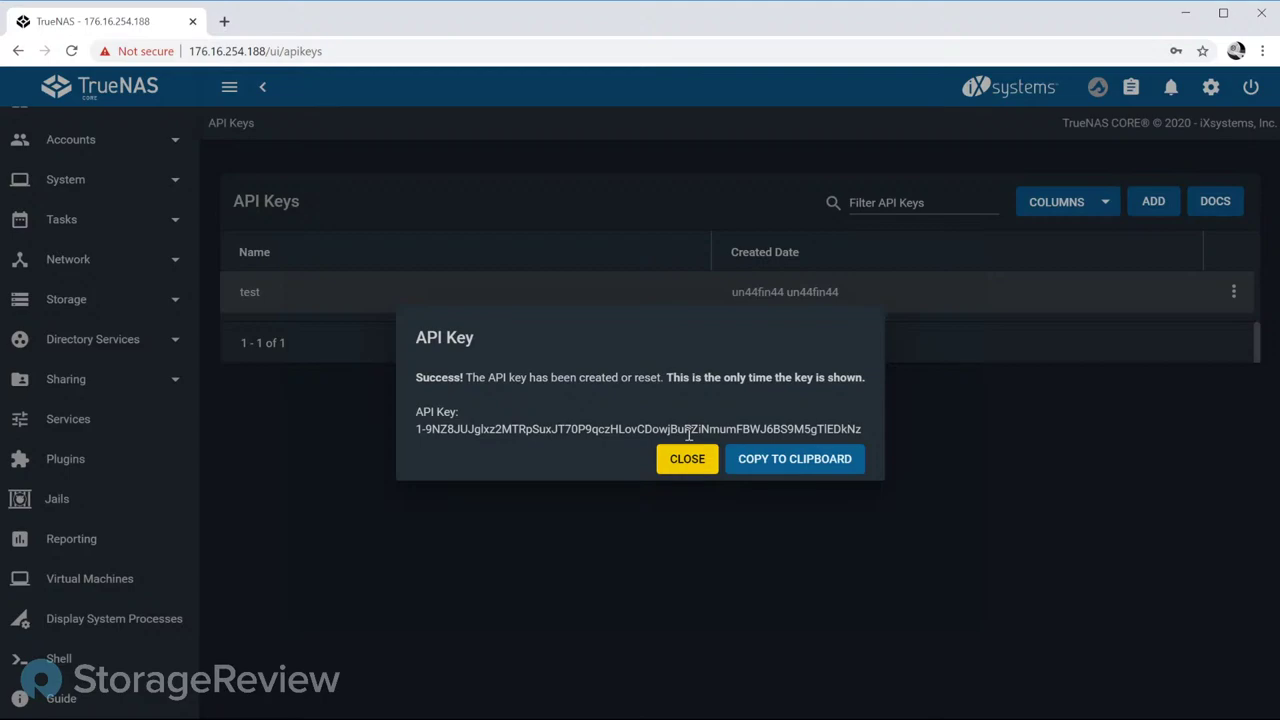
{"action": "left_click", "coordinate": [688, 460]}
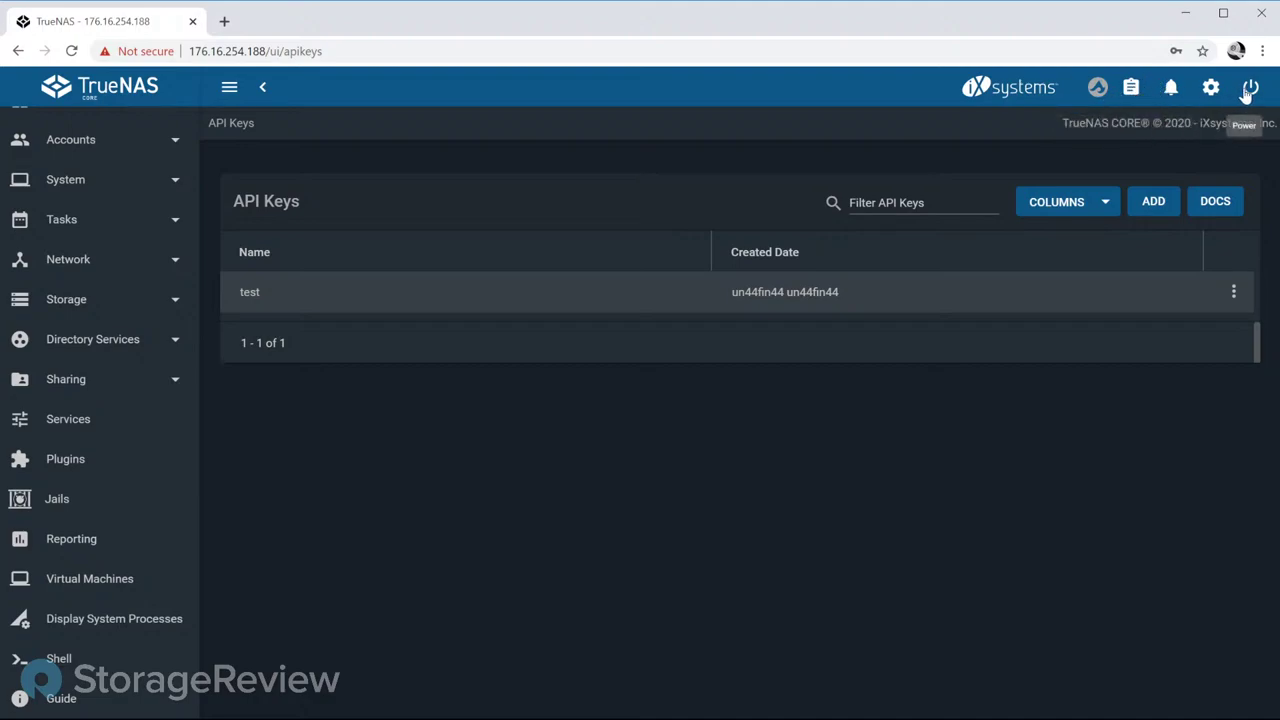
Step: Show the TrueNAS About dialog from the top-bar gear menu
{"action": "left_click", "coordinate": [1210, 88]}
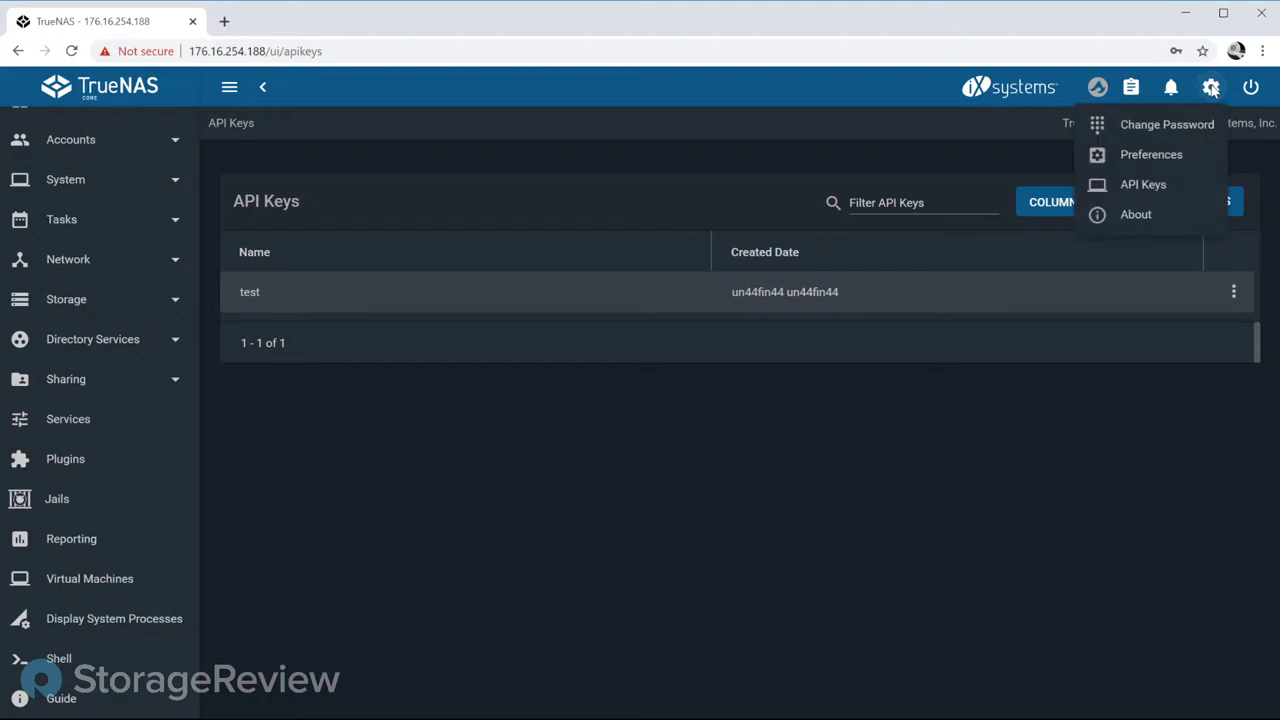
{"action": "left_click", "coordinate": [1171, 224]}
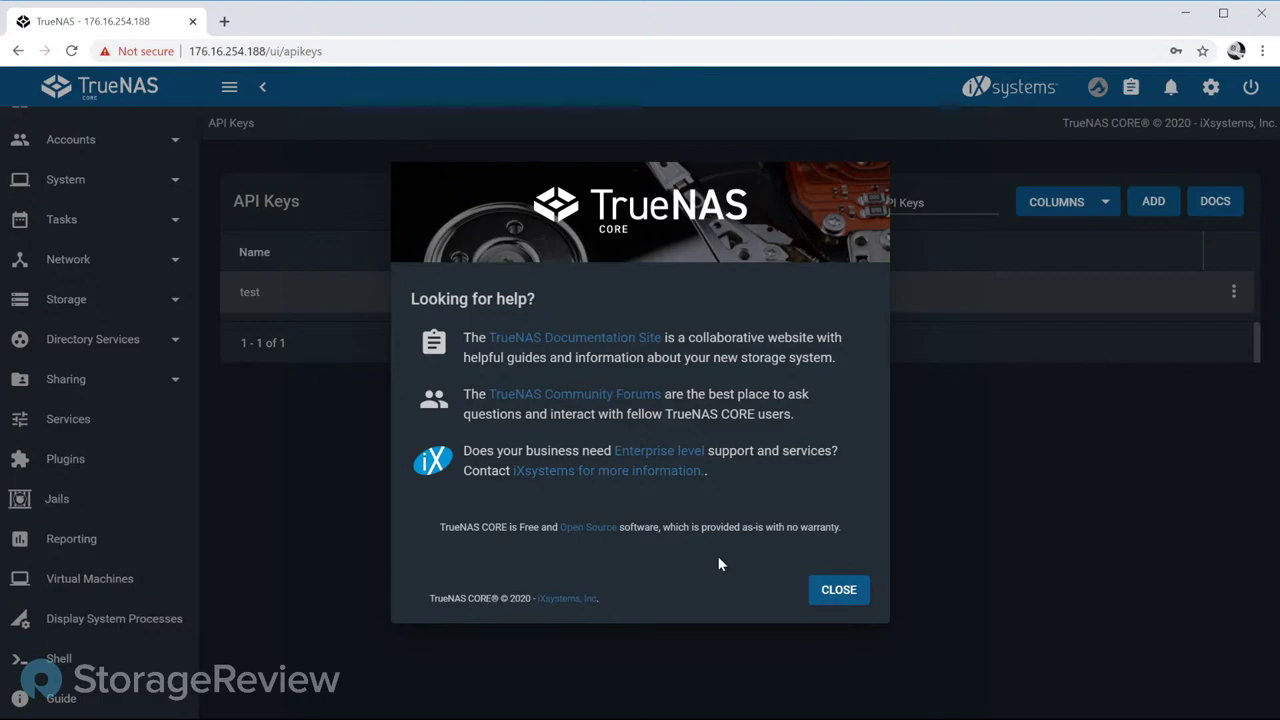
Step: Close the About dialog to return to the API Keys list
{"action": "left_click", "coordinate": [850, 592]}
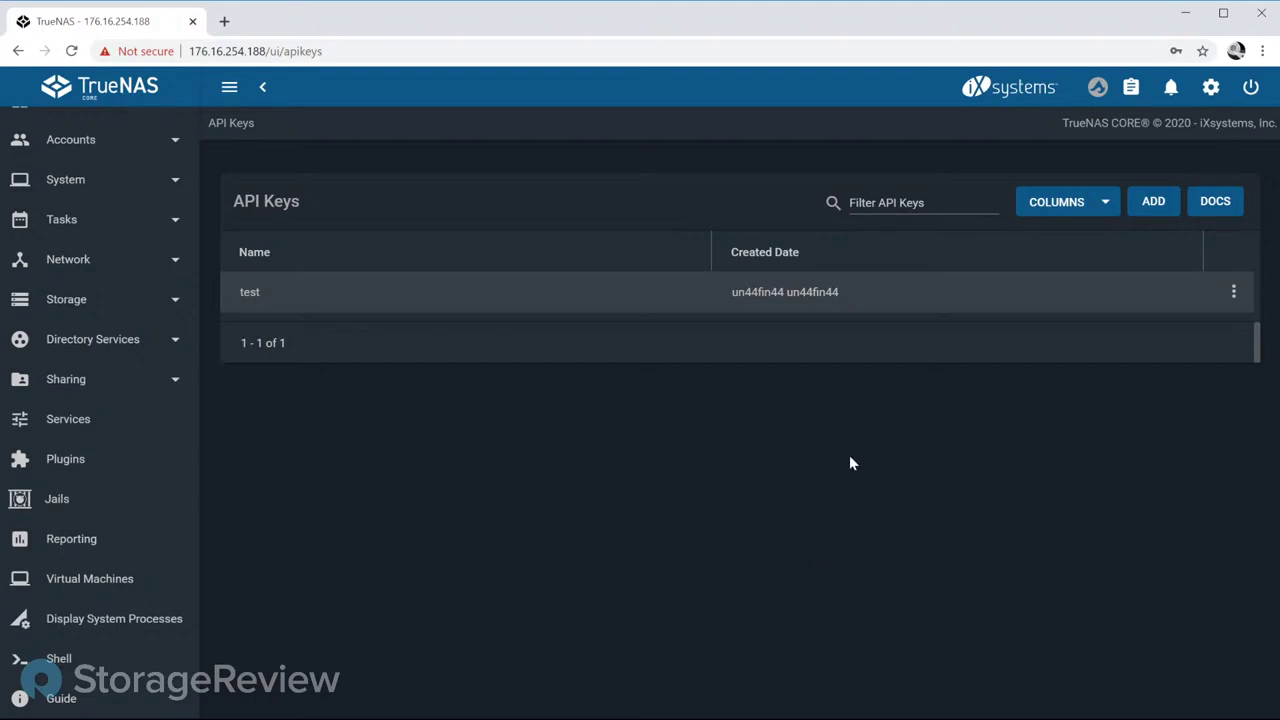
{"action": "left_click", "coordinate": [1097, 88]}
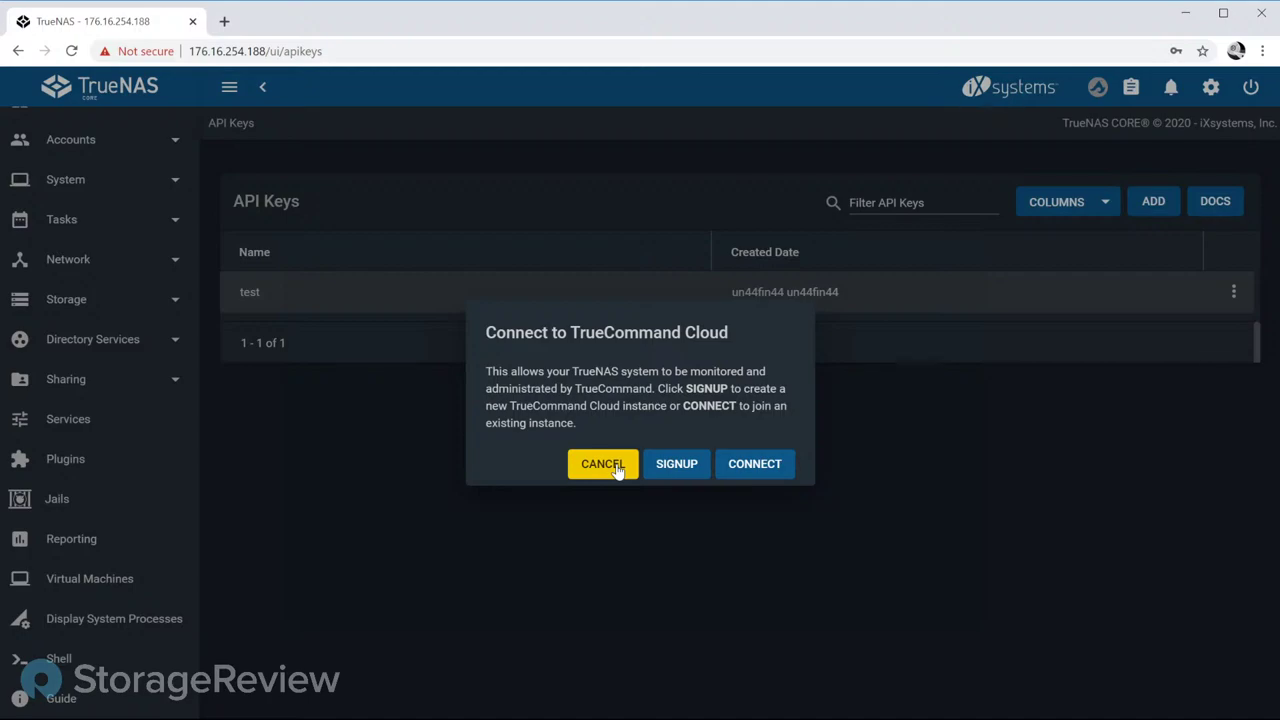
{"action": "left_click", "coordinate": [603, 464]}
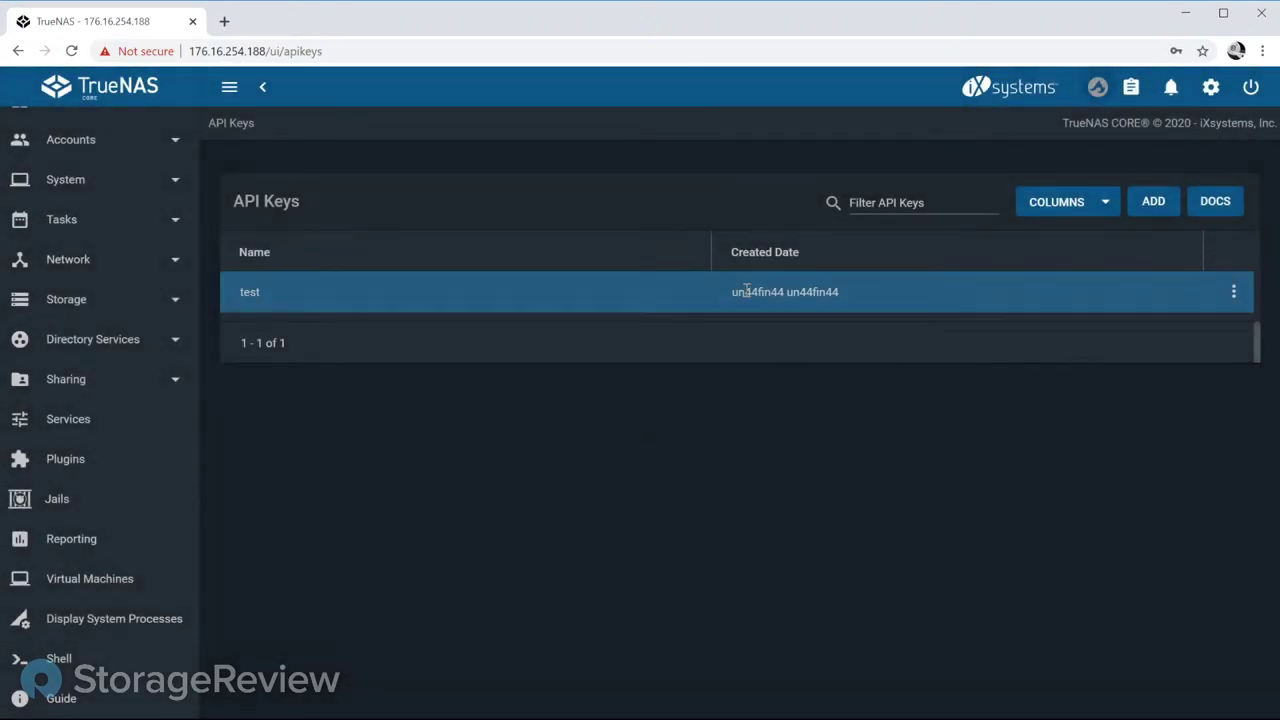